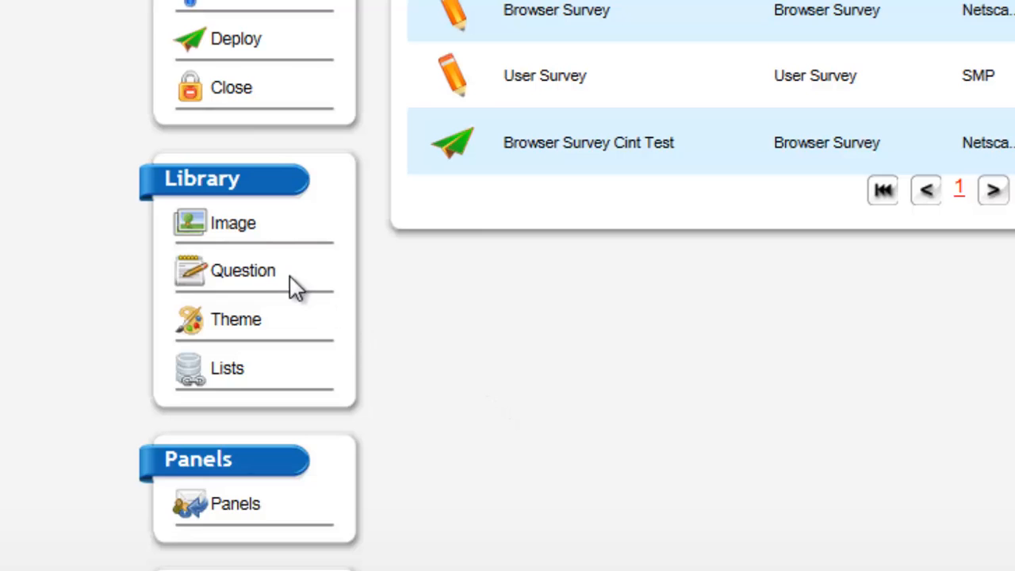
Step: Create a folder named Browsers under the private directory of the image library and select it
click(237, 226)
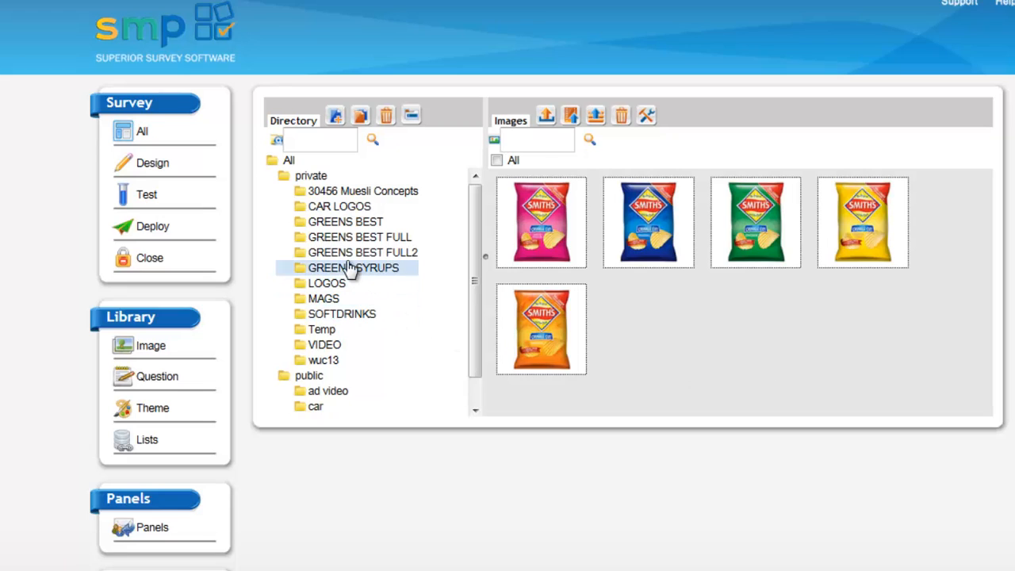
click(318, 192)
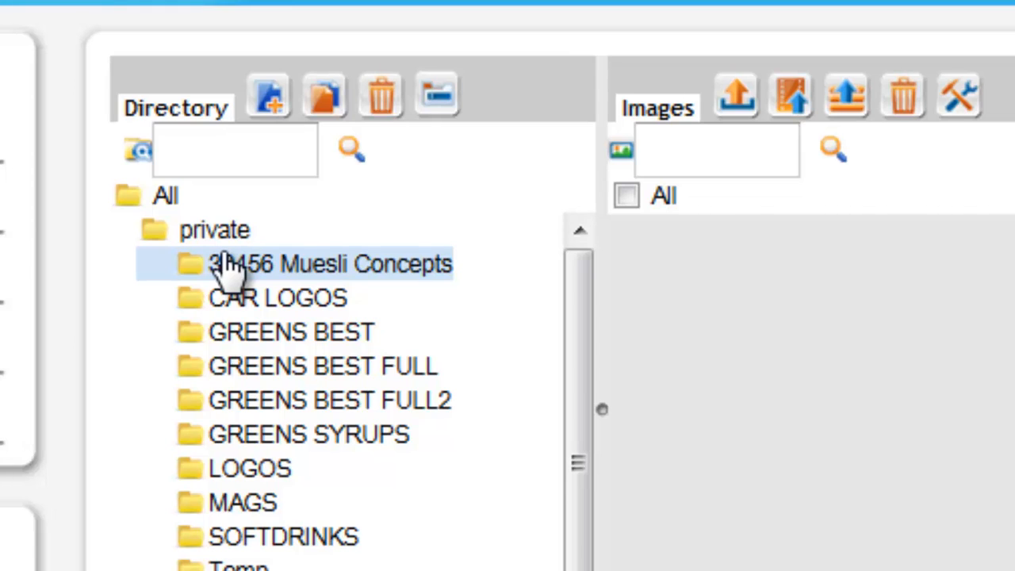
click(268, 99)
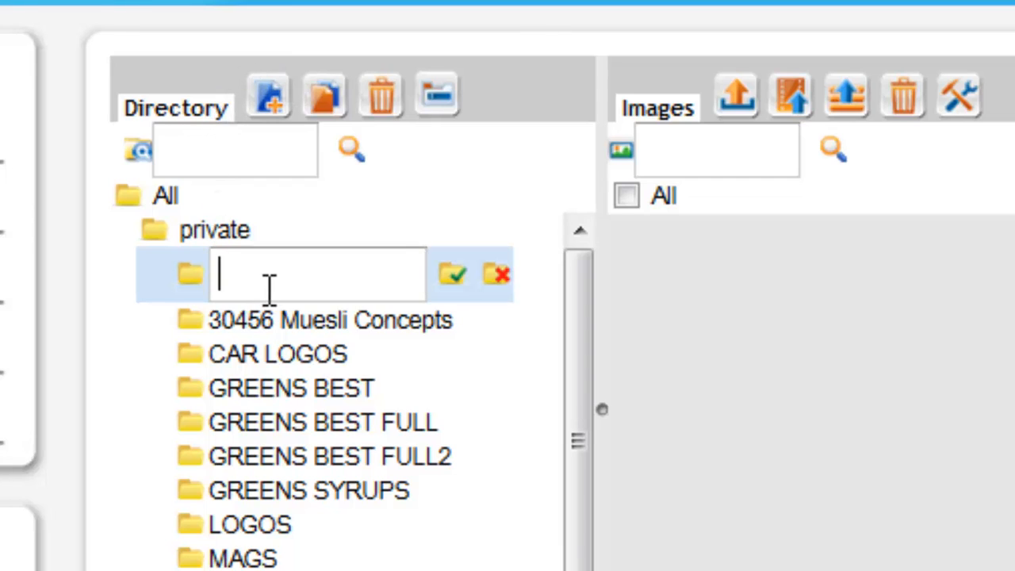
text(Browsers)
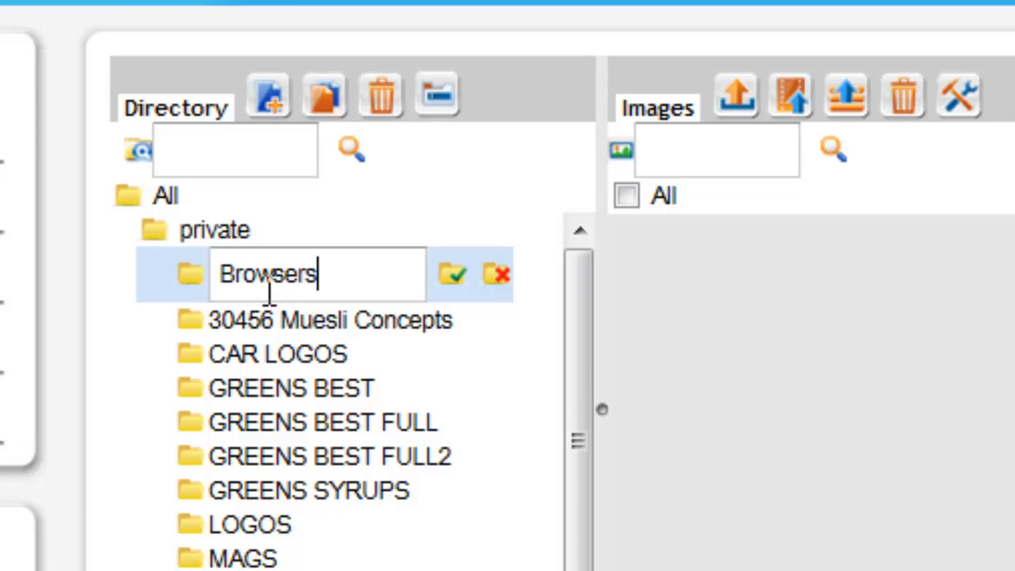
click(458, 287)
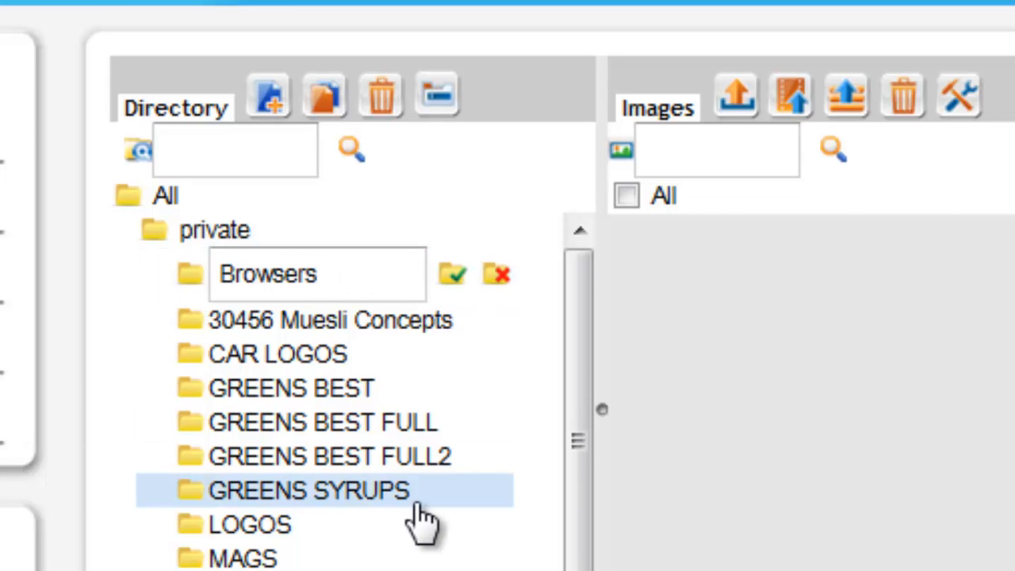
click(274, 300)
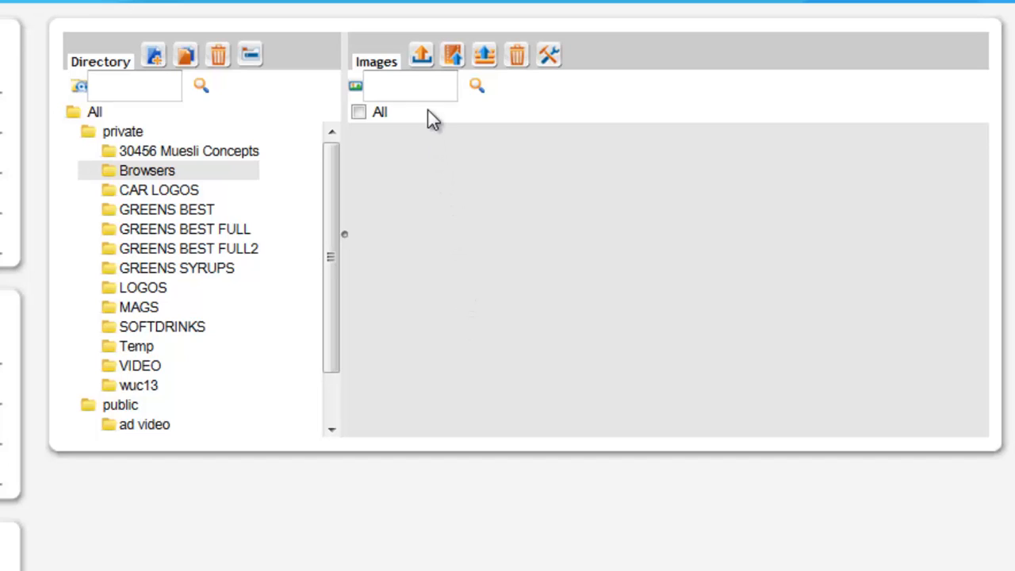
Step: Start a single image upload to the Browsers folder and choose CHROME.jpg from the CUT AND PASTE folder
click(424, 62)
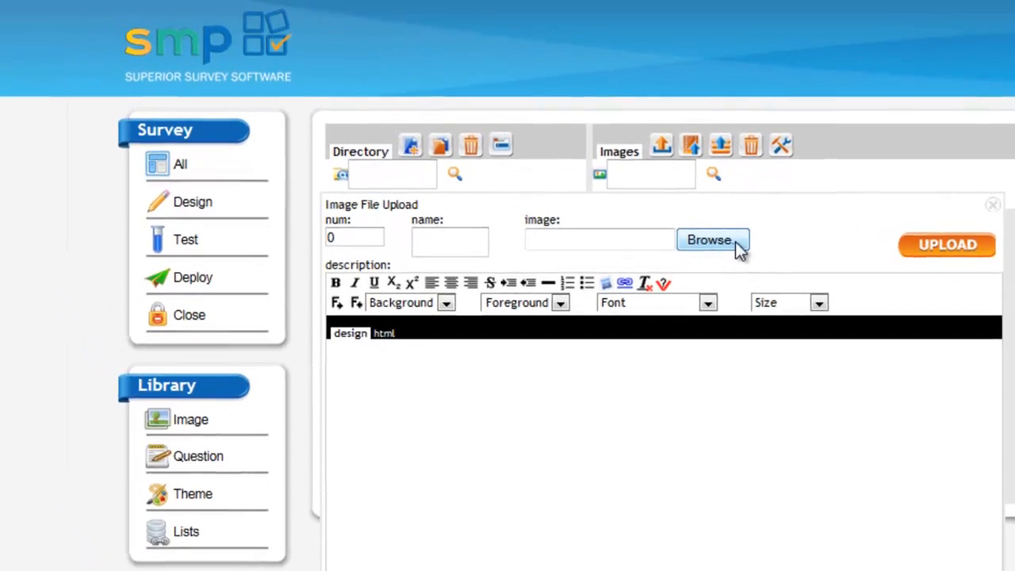
click(734, 241)
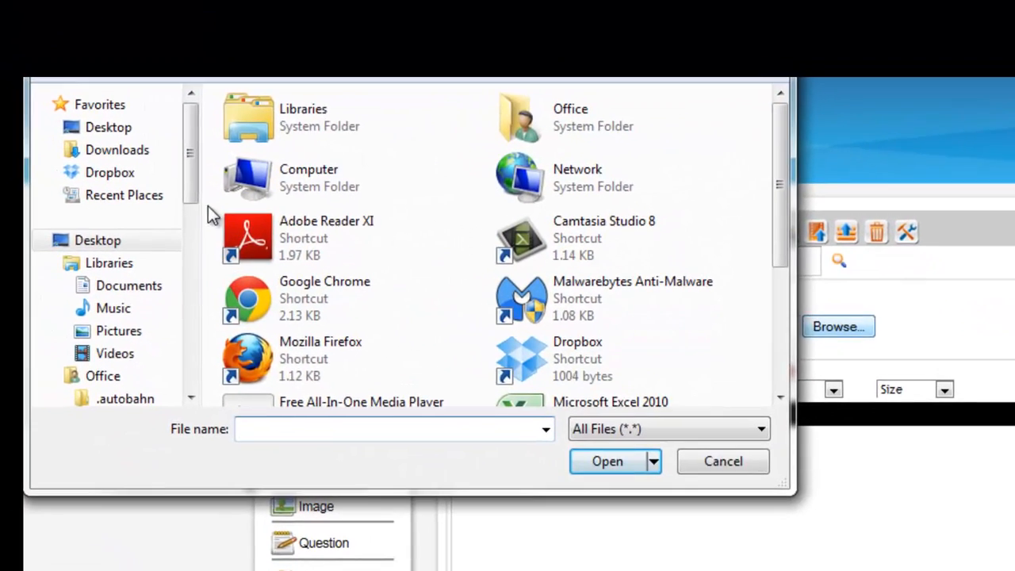
drag(192, 200, 193, 386)
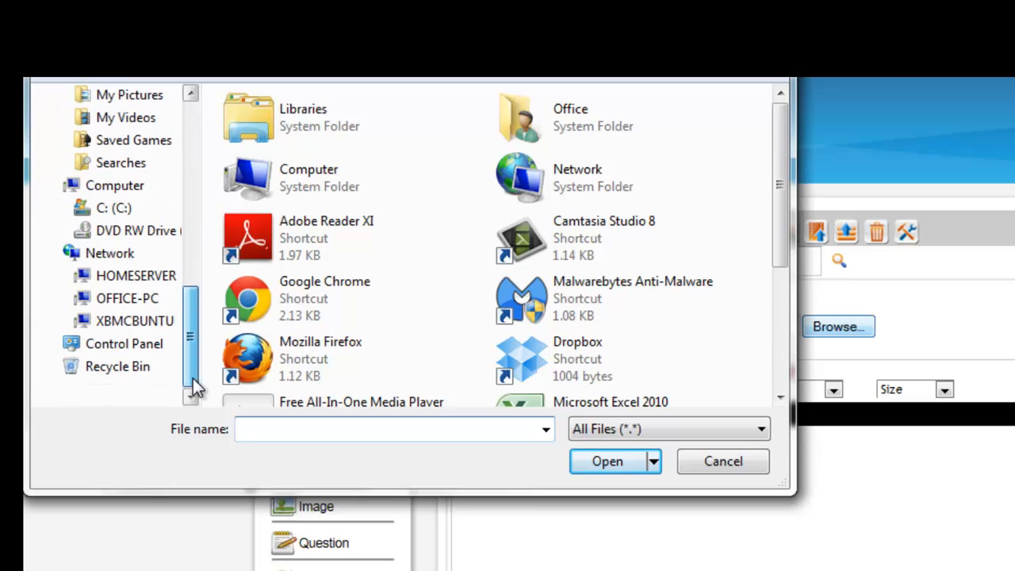
click(127, 210)
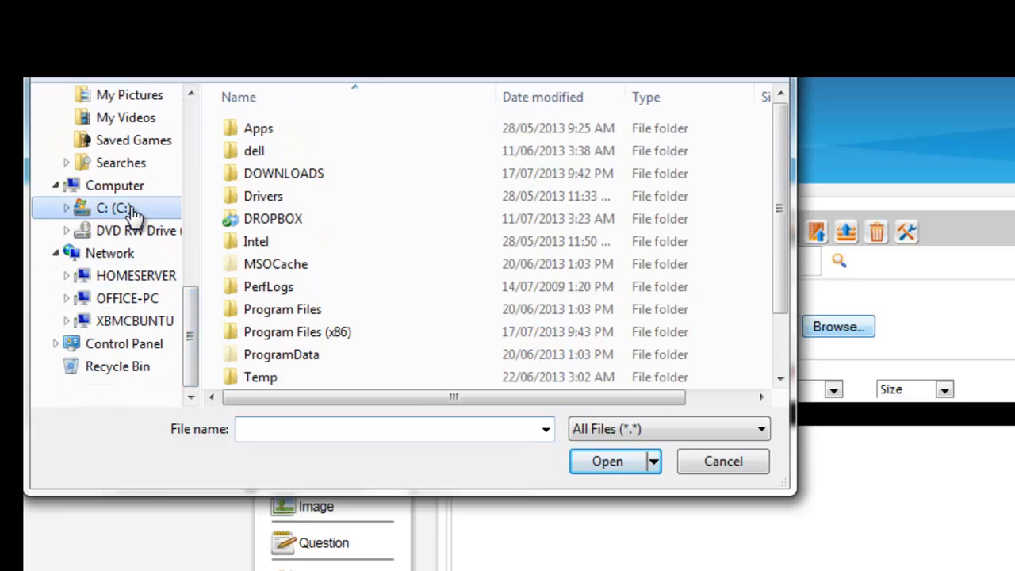
double_click(303, 218)
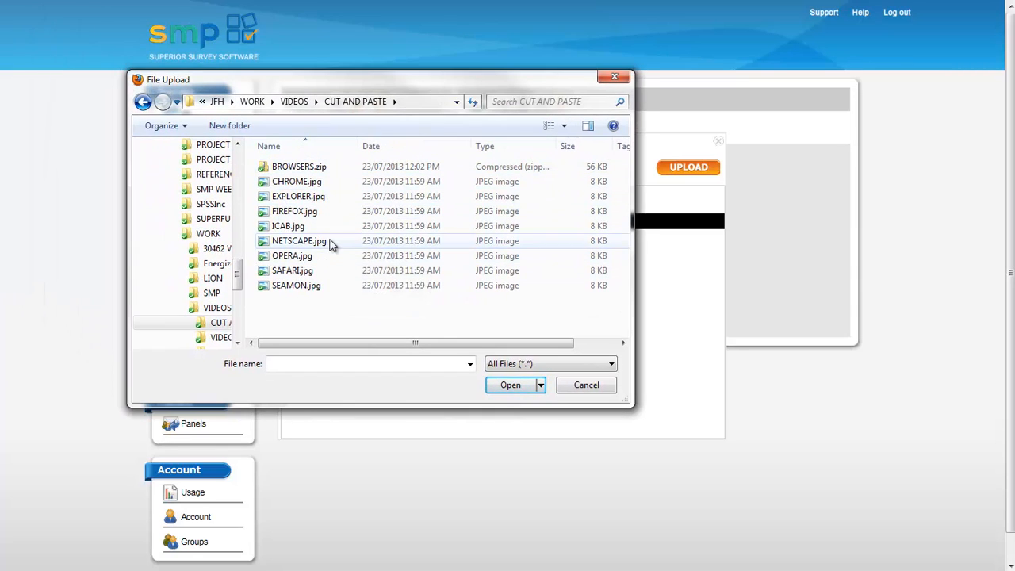
click(297, 182)
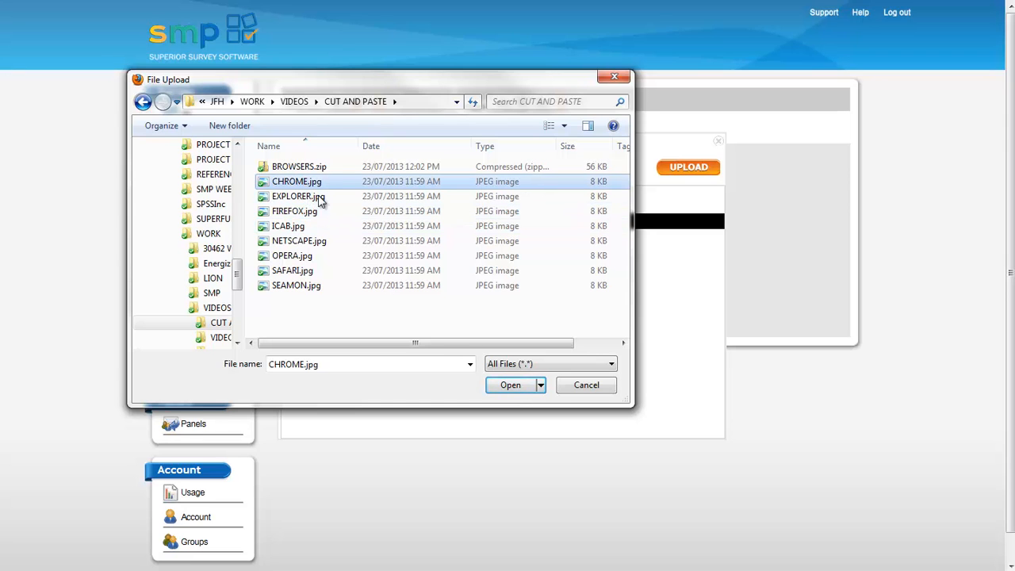
click(510, 386)
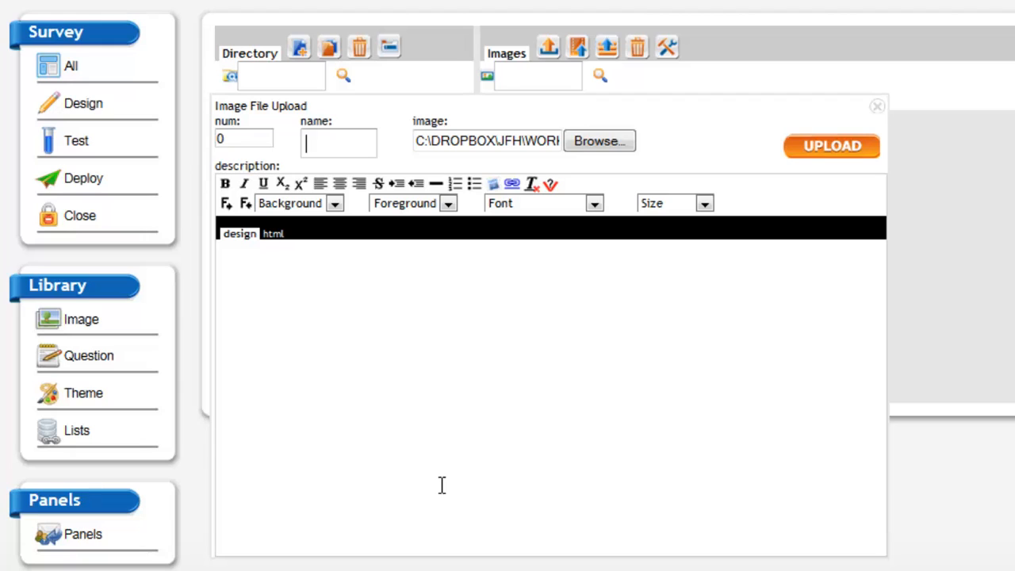
Step: Name the image Chrome and upload it
text(ch)
key(BackSpace)
text(Chrome)
key(Left)
key(Left)
key(Left)
key(Left)
key(Left)
key(Left)
key(BackSpace)
click(845, 150)
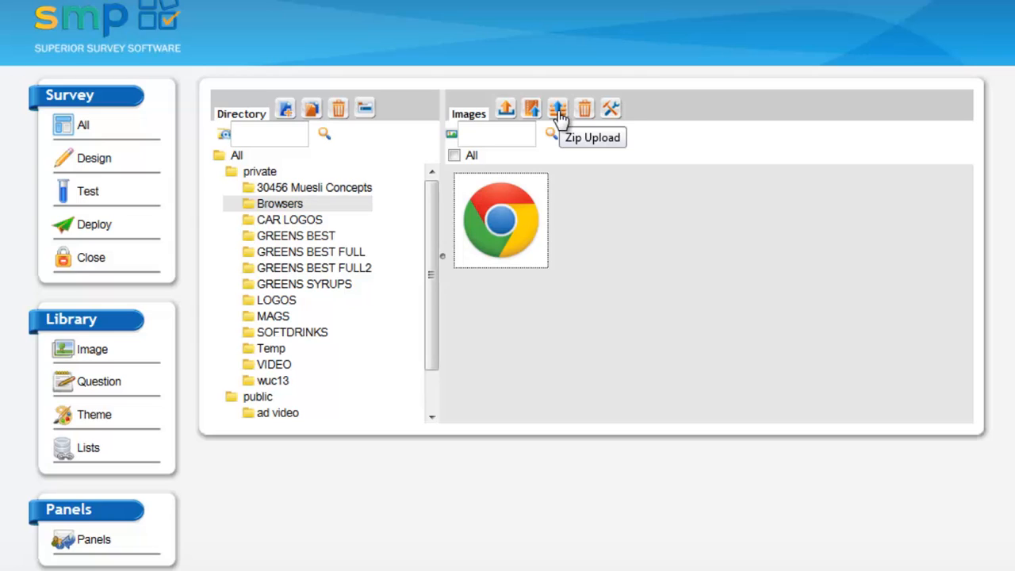
Step: Upload the image archive BROWSERS.zip to the Browsers folder
click(559, 111)
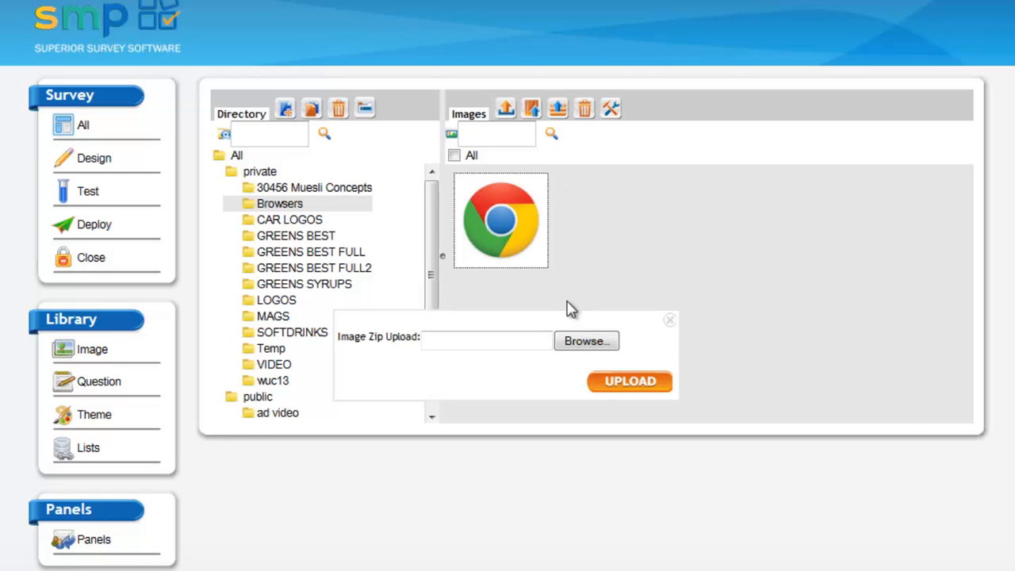
click(579, 343)
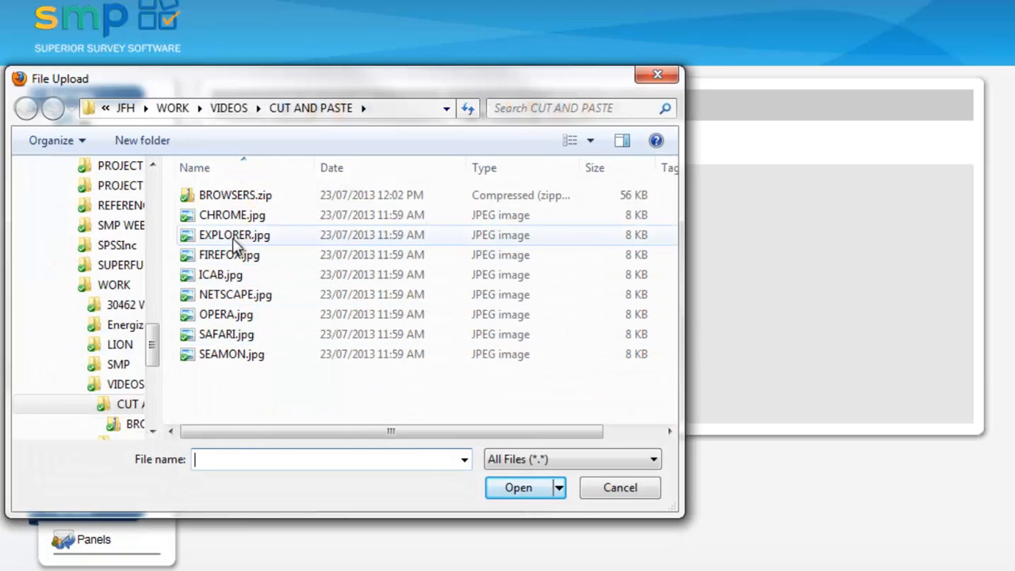
click(238, 198)
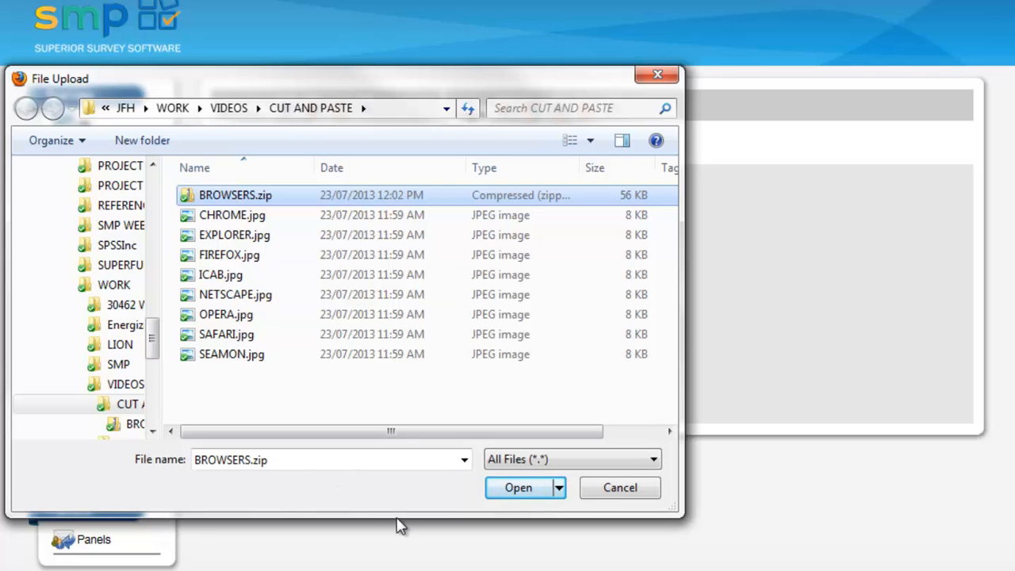
click(507, 493)
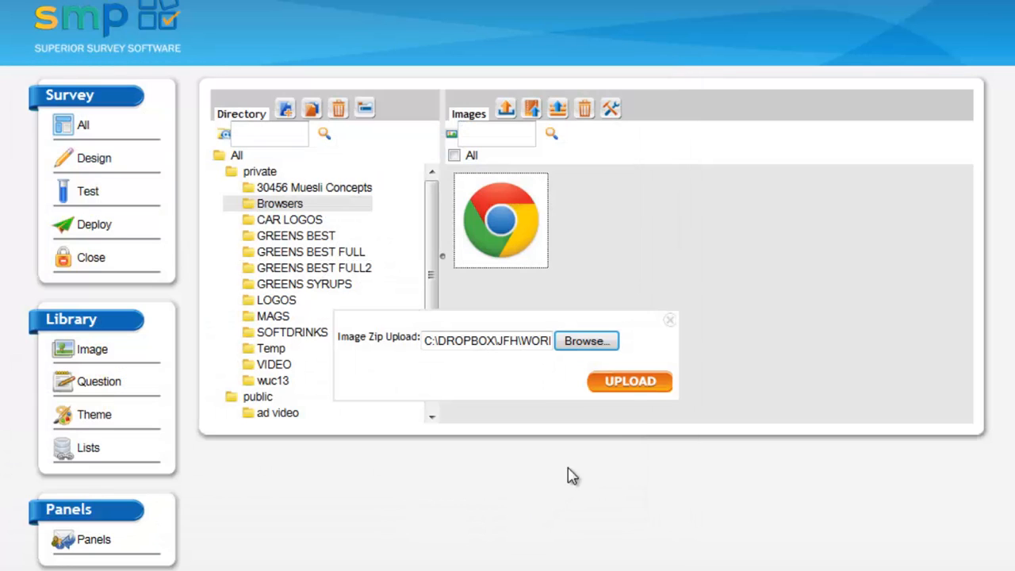
click(623, 390)
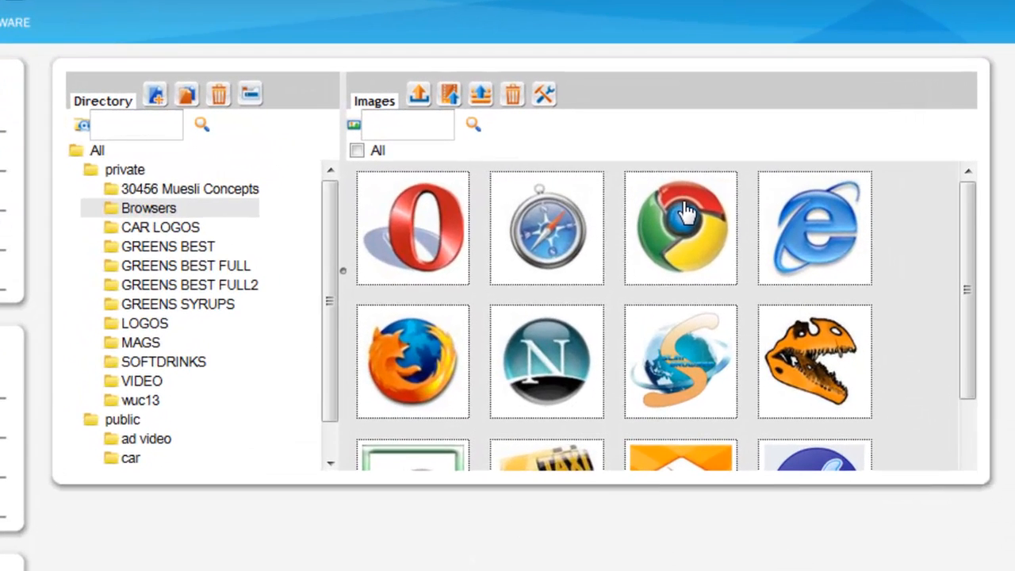
Step: Inspect the number, name and description of the Chrome and Internet Explorer images, closing each without changes
click(667, 181)
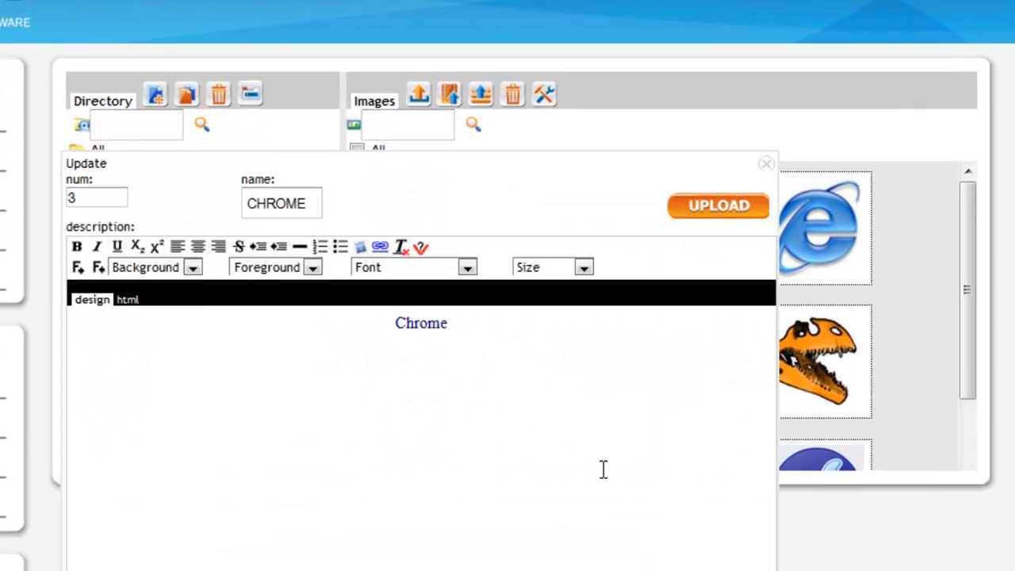
click(468, 323)
click(766, 164)
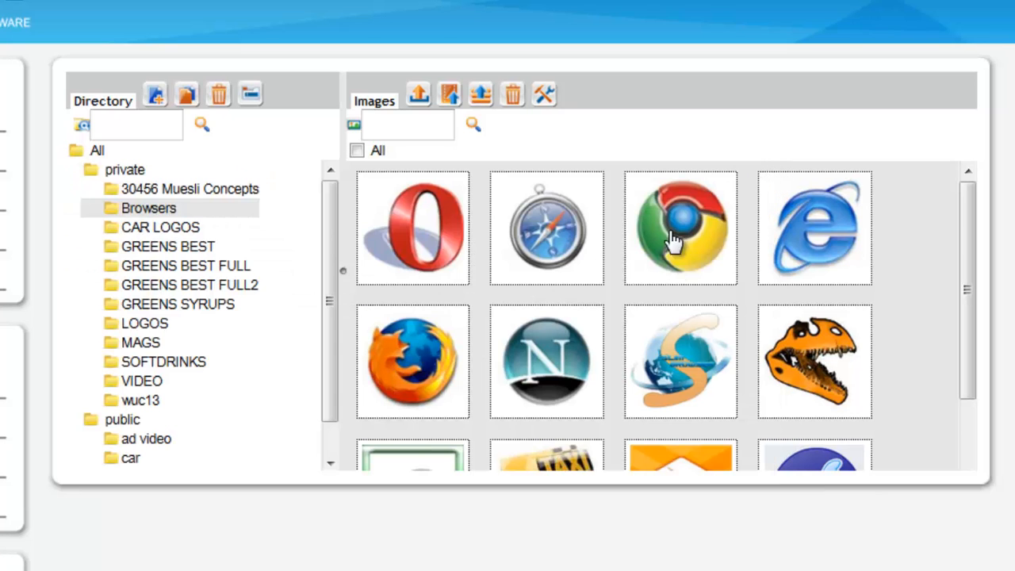
drag(966, 270, 982, 229)
click(843, 252)
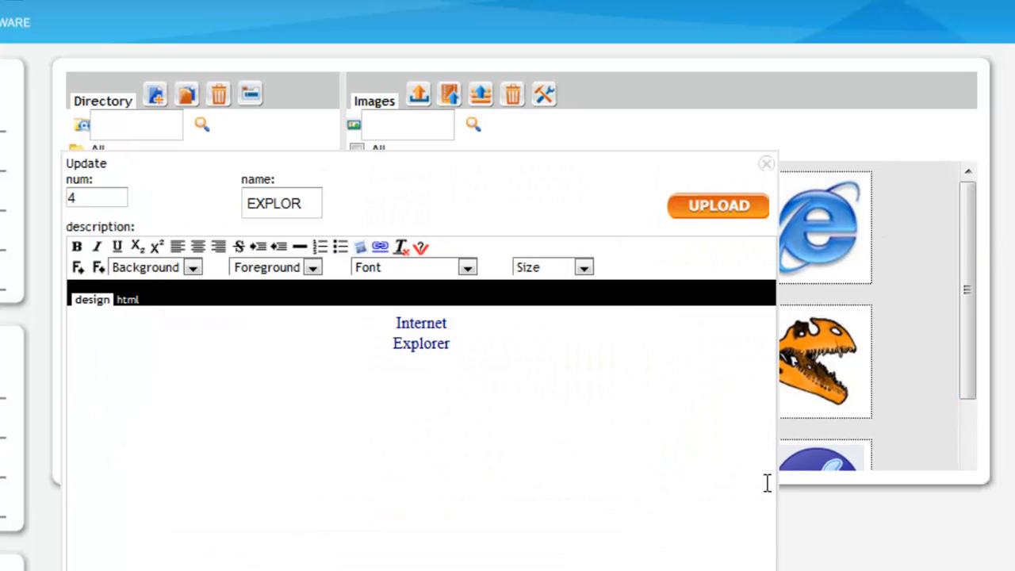
click(770, 166)
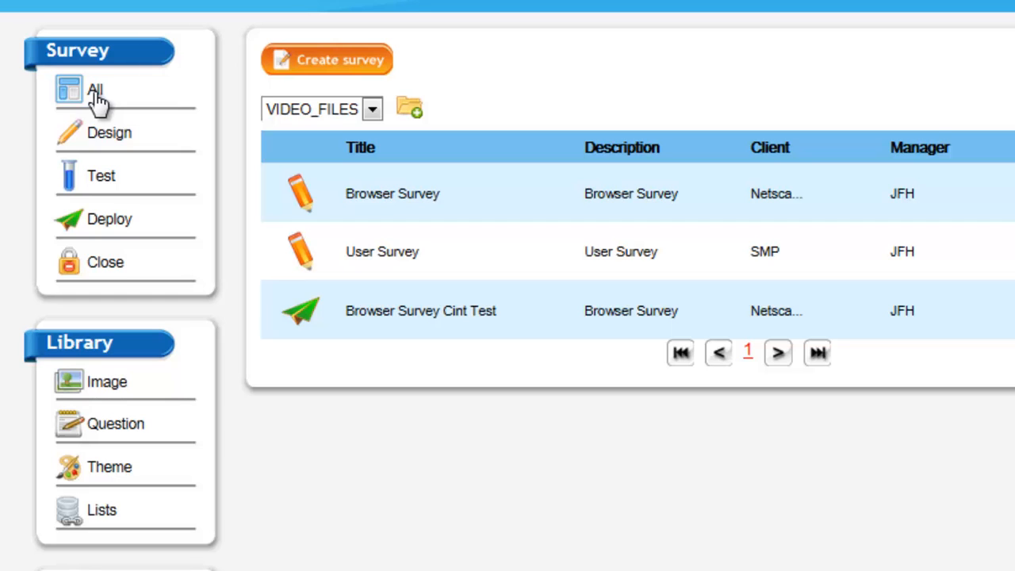
Step: Open Browser Survey for editing and go to the Q3 Brands Aware question
mouse_move(455, 190)
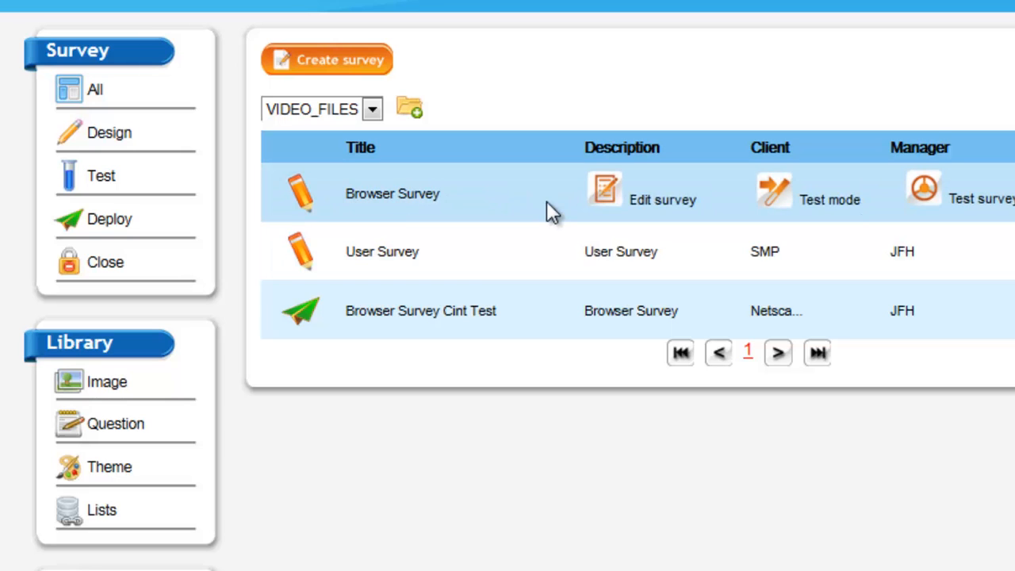
click(616, 190)
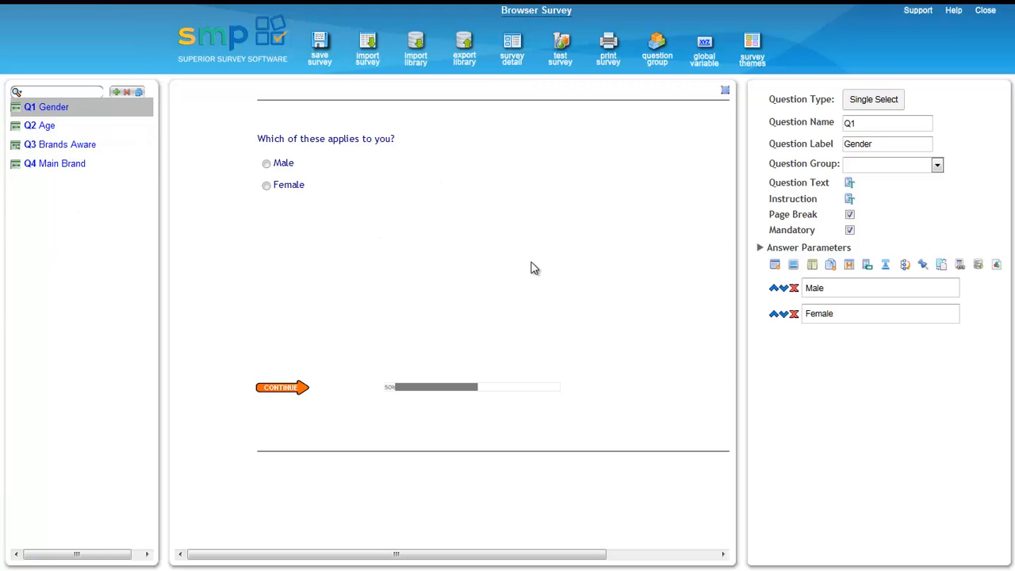
click(299, 184)
click(287, 163)
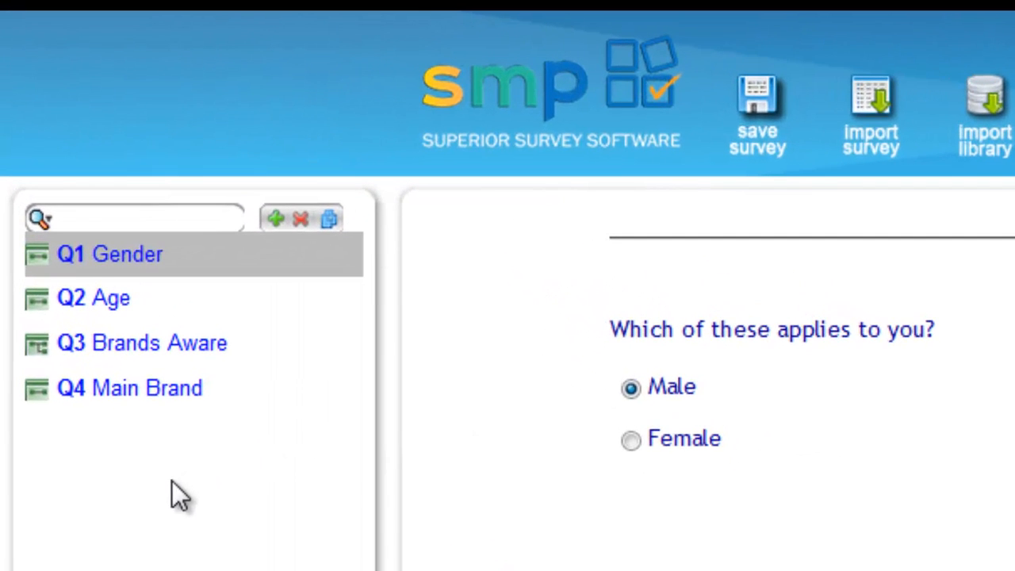
click(204, 367)
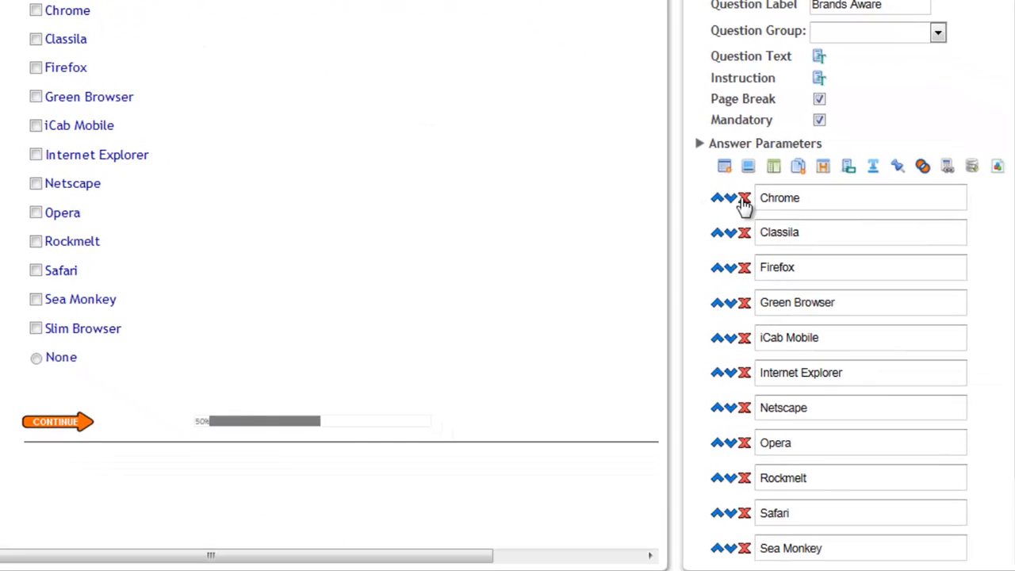
Step: Delete all text answers of the Brands Aware question from Chrome to Slim Browser, keeping only None
click(746, 198)
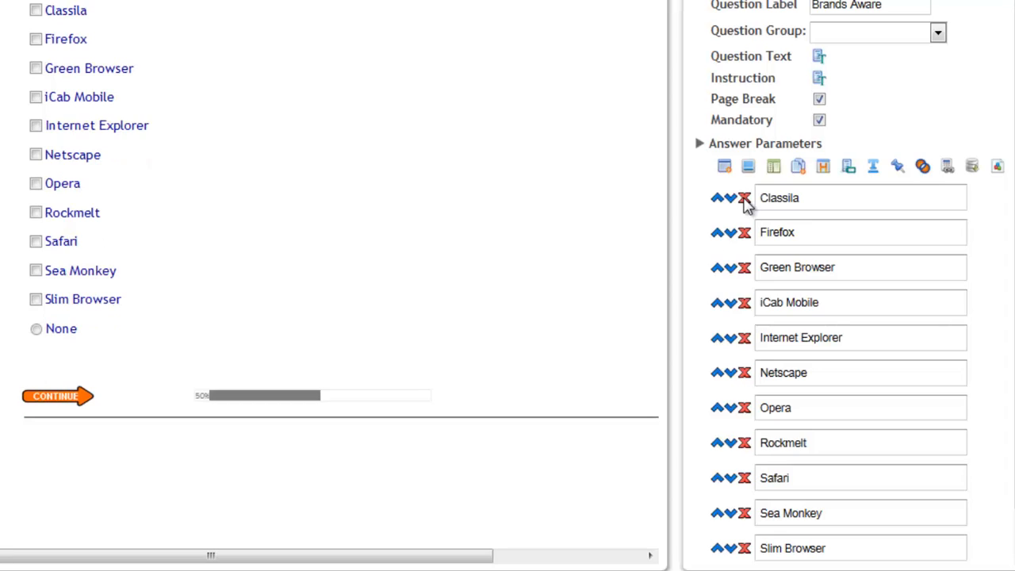
click(745, 199)
click(745, 199)
click(746, 198)
click(746, 198)
click(745, 198)
click(746, 198)
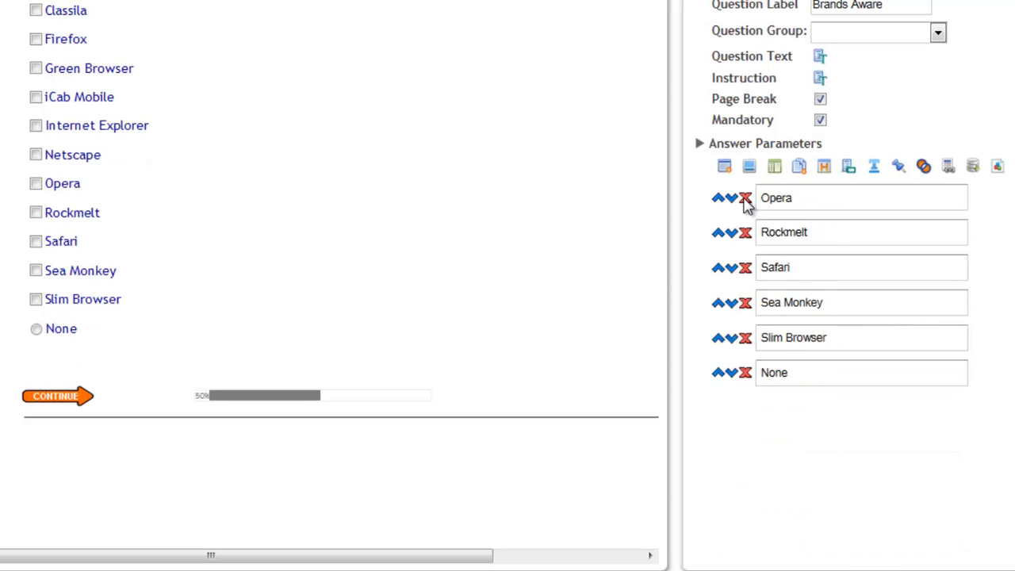
click(745, 198)
click(745, 198)
click(745, 198)
click(746, 198)
click(746, 198)
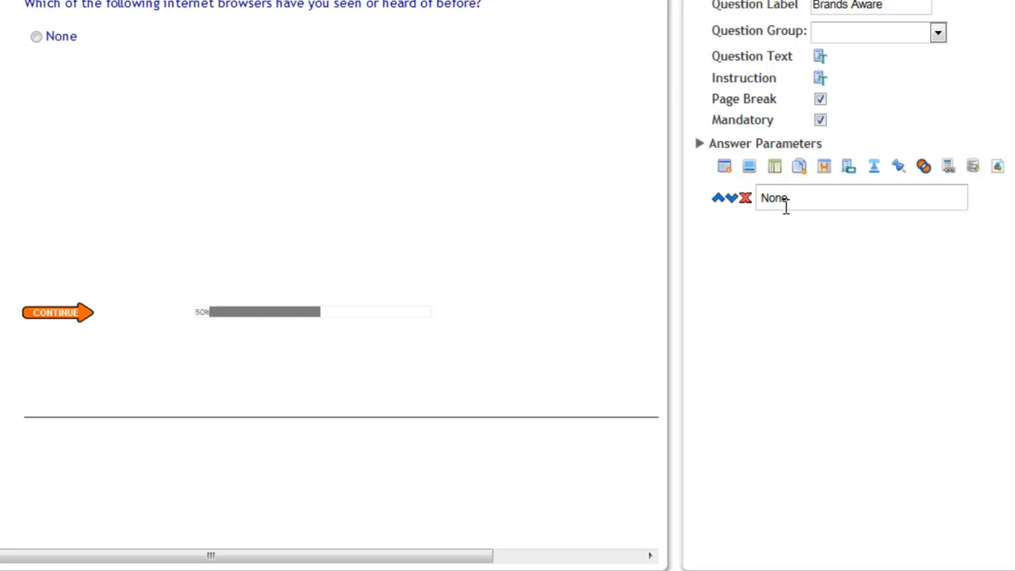
Step: Add all images from the private Browsers folder as image answers to the Brands Aware question
click(749, 172)
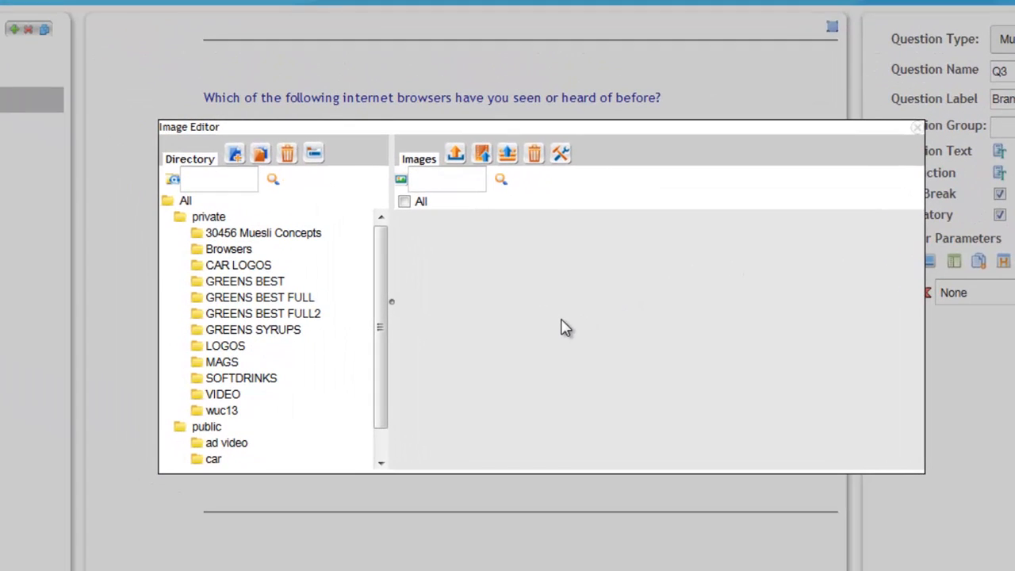
click(240, 252)
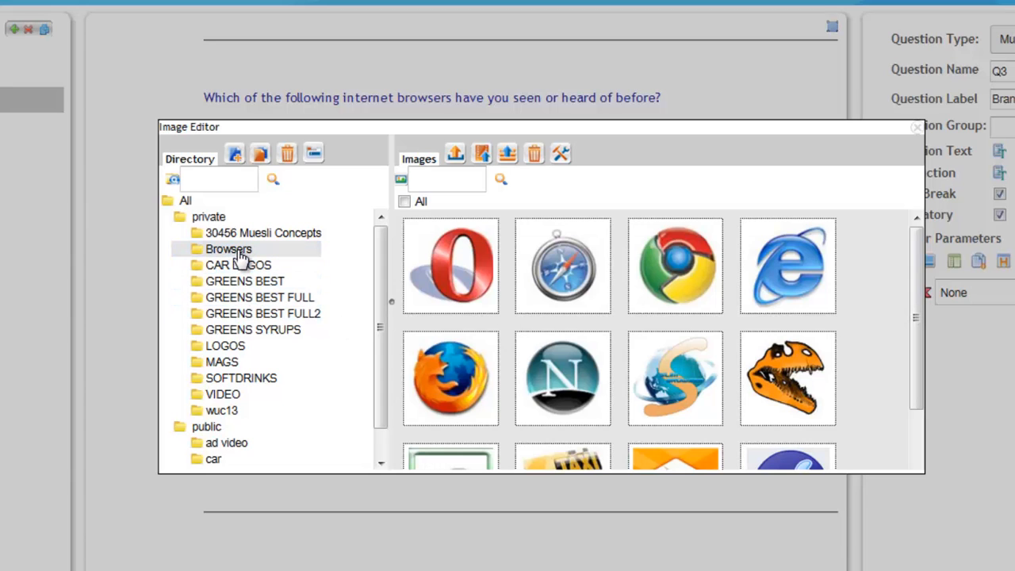
click(436, 282)
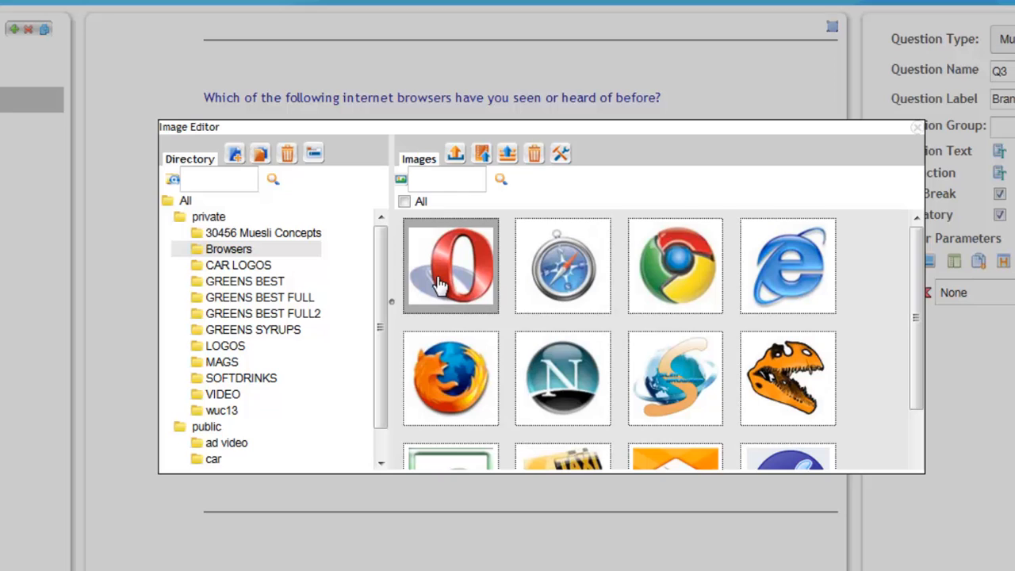
click(528, 283)
click(660, 290)
click(781, 302)
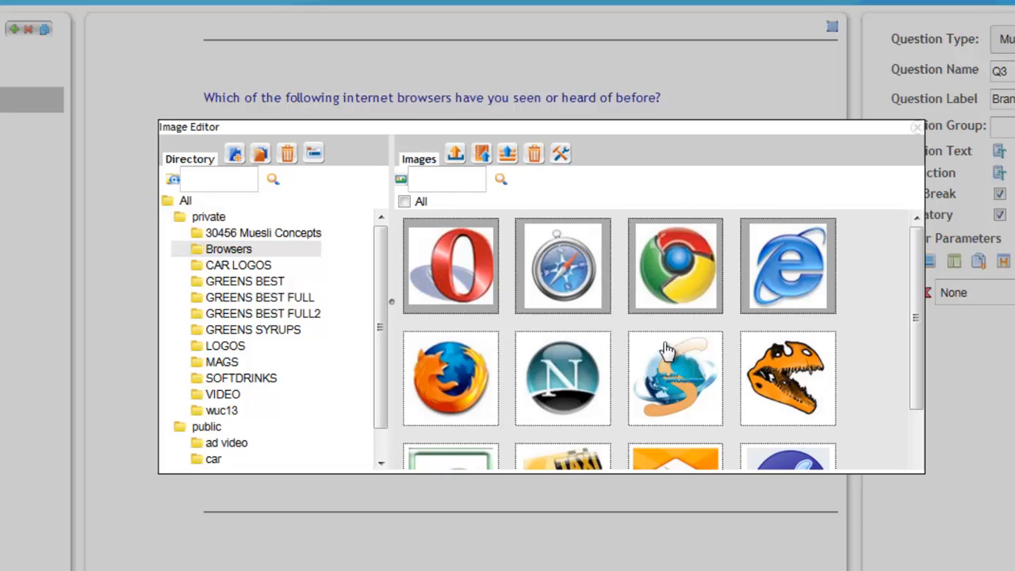
click(460, 379)
click(560, 393)
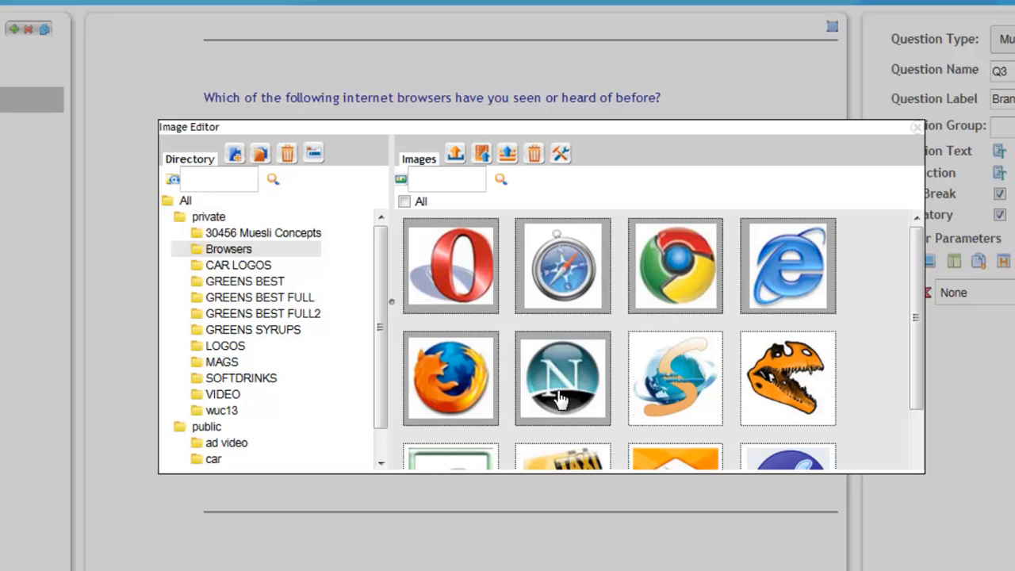
click(669, 394)
click(809, 392)
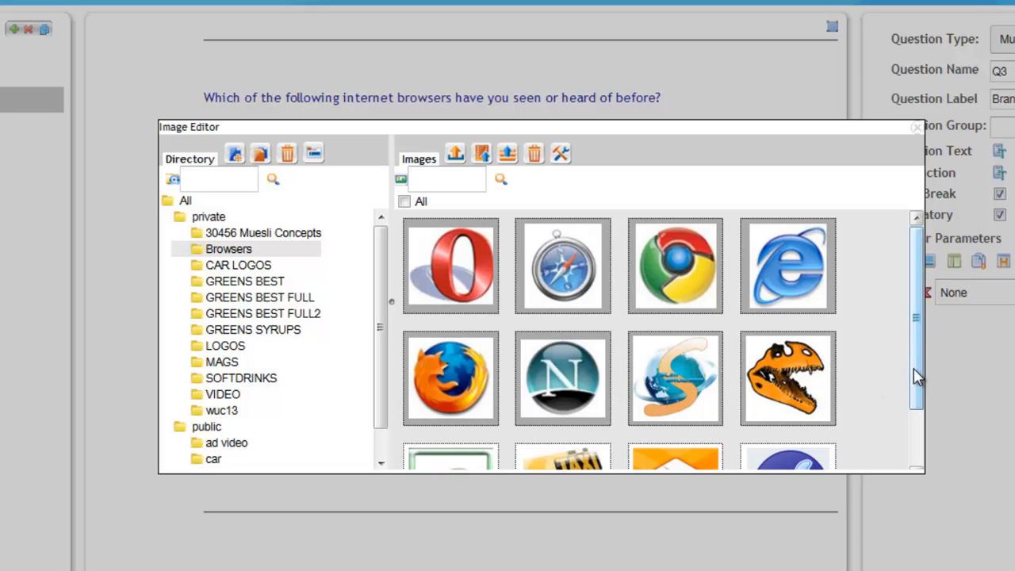
click(405, 202)
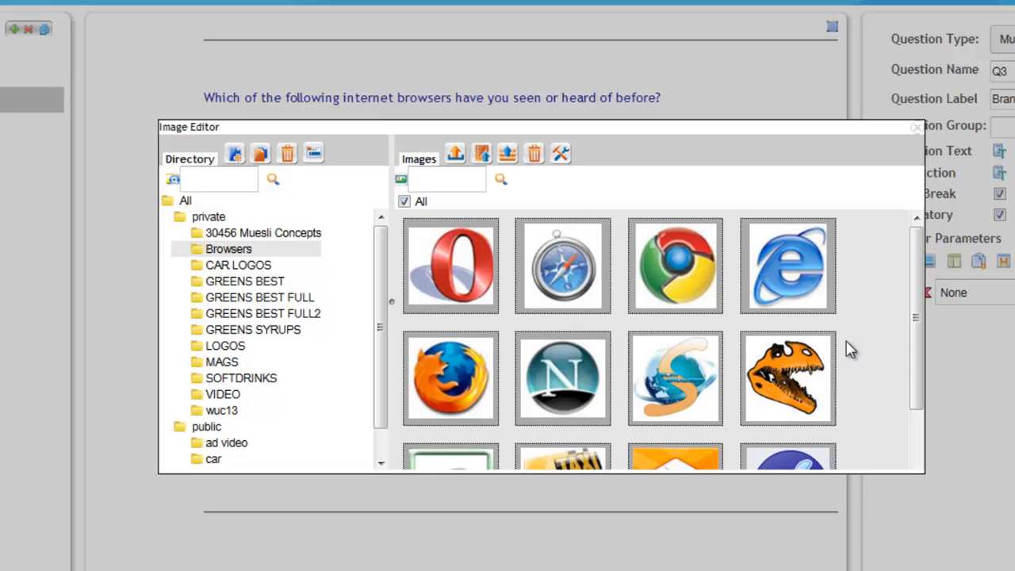
click(917, 127)
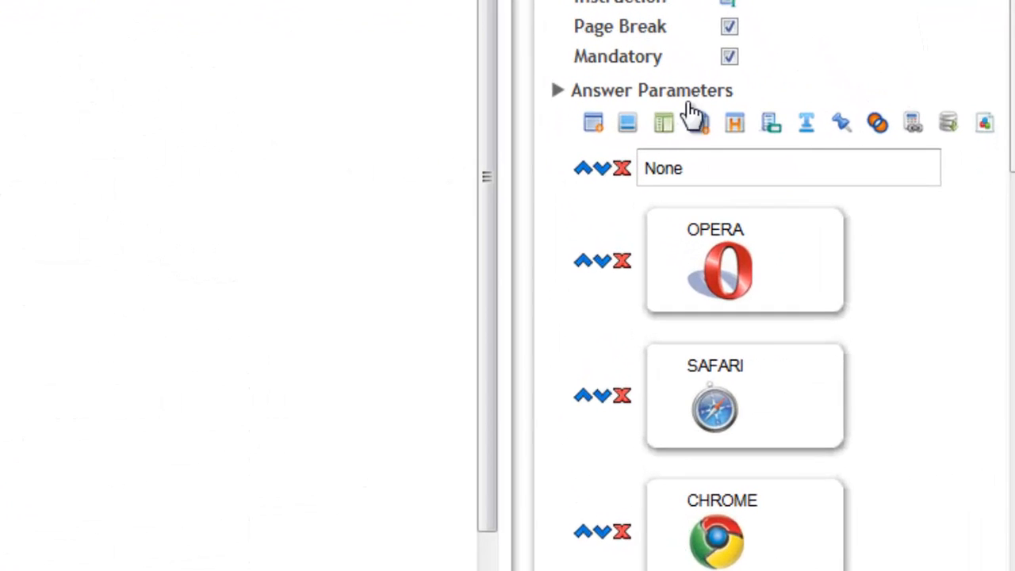
Step: Resize the image answers in the answer parameters to a width of 119 and a height of 97
click(692, 95)
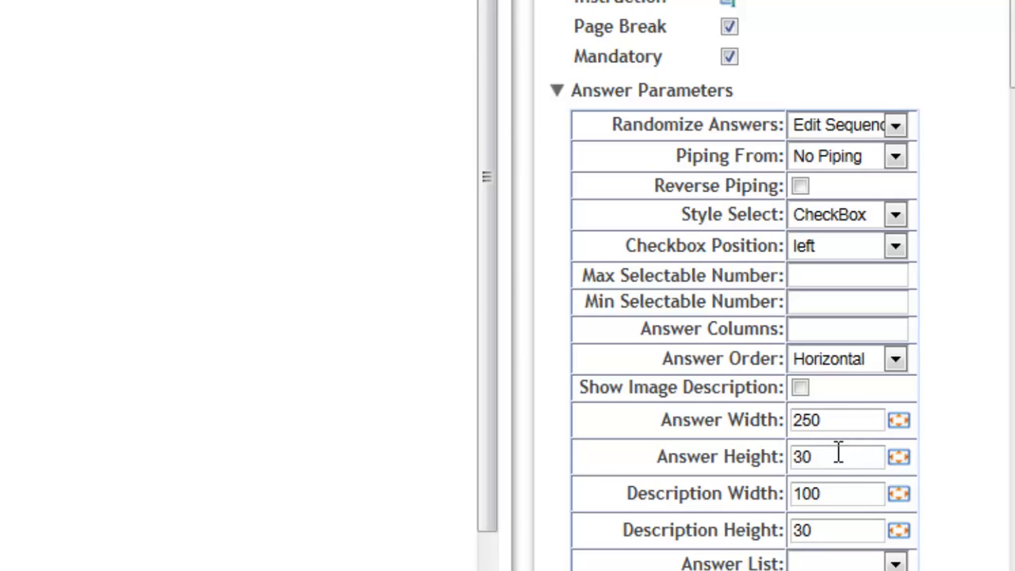
click(900, 428)
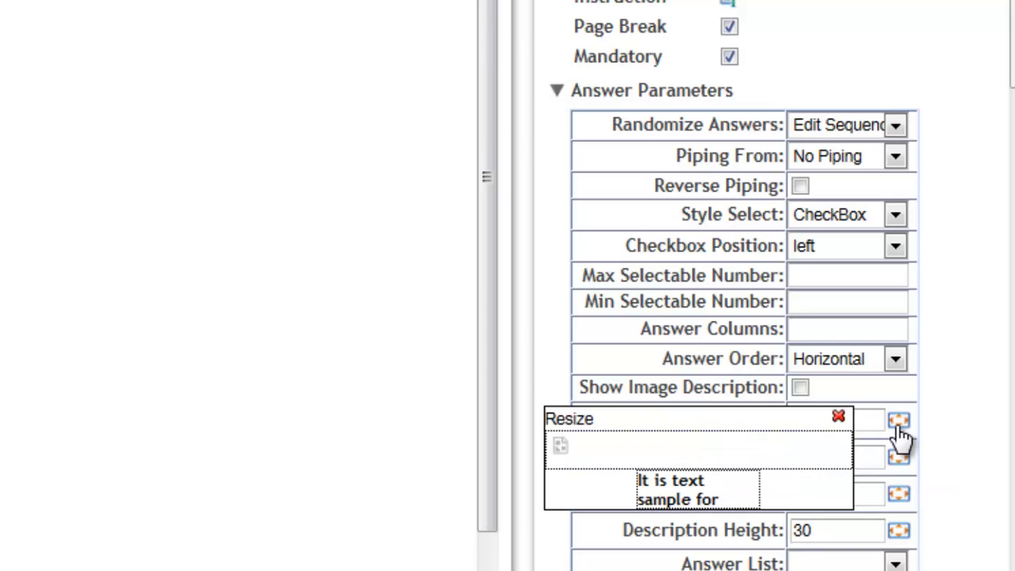
drag(789, 421, 281, 138)
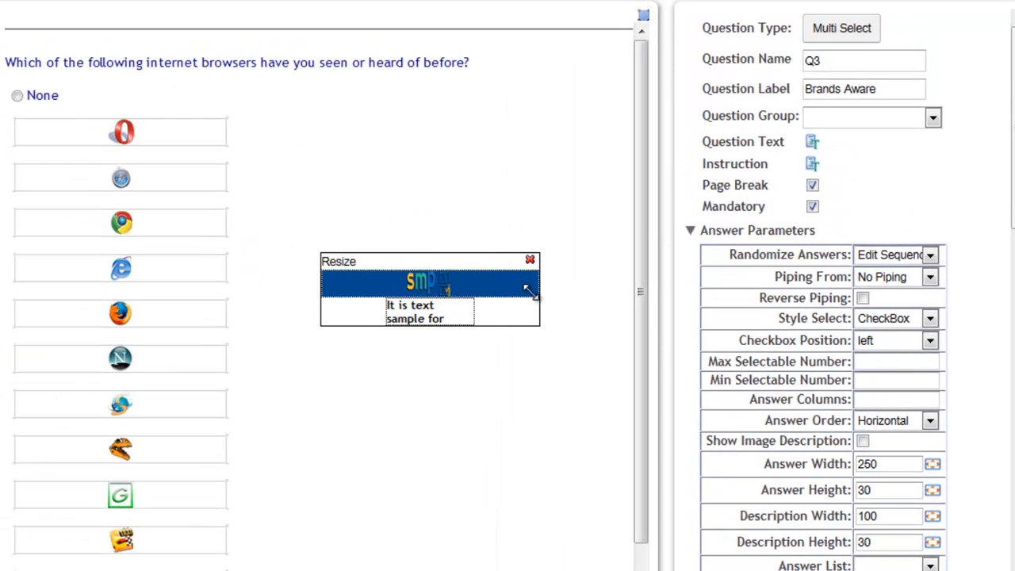
drag(536, 296, 418, 349)
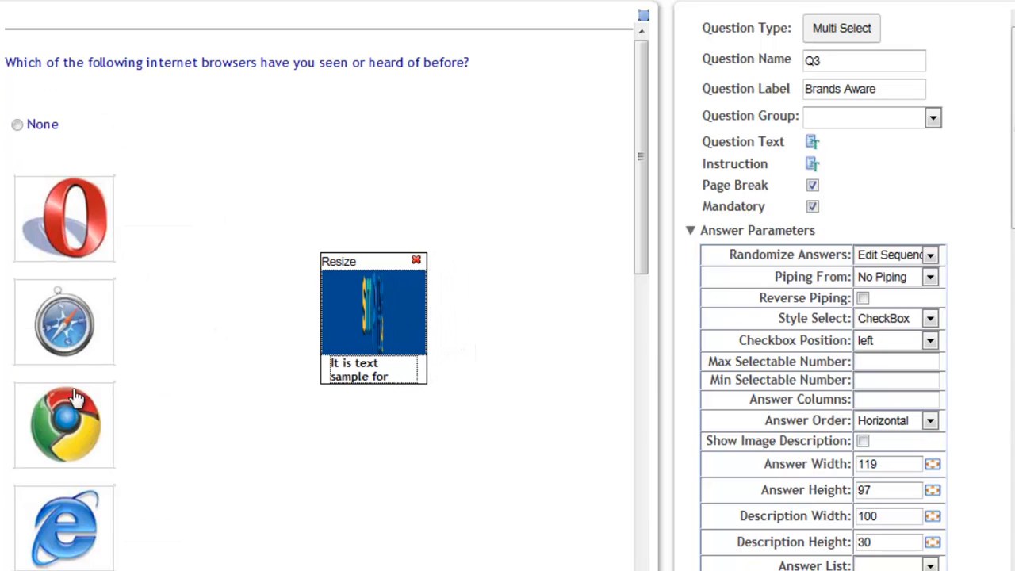
scroll(68, 452, down, 3)
scroll(67, 452, up, 3)
click(416, 261)
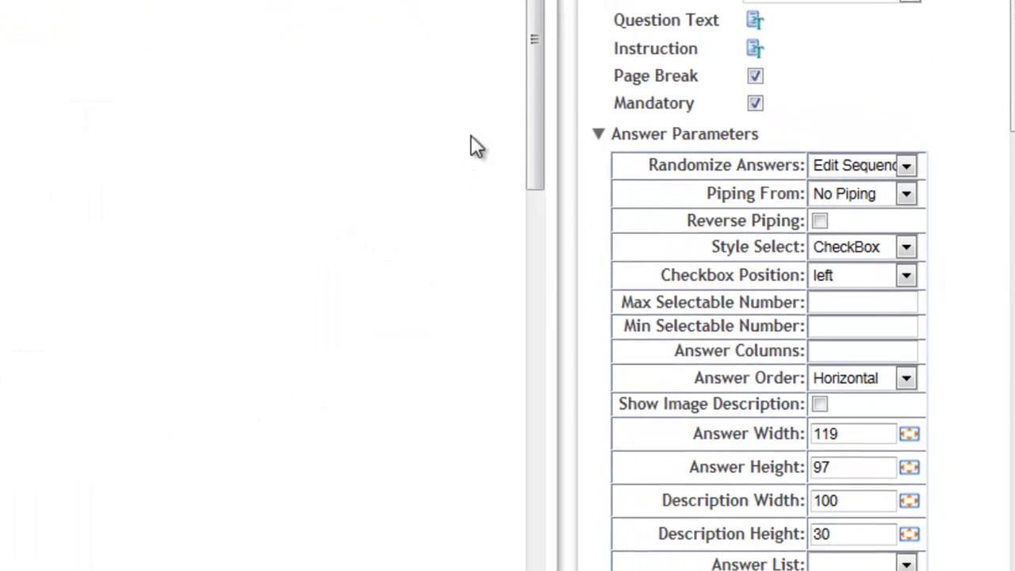
Step: Arrange the answers of the Brands Aware question in 5 columns
drag(534, 125, 510, 3)
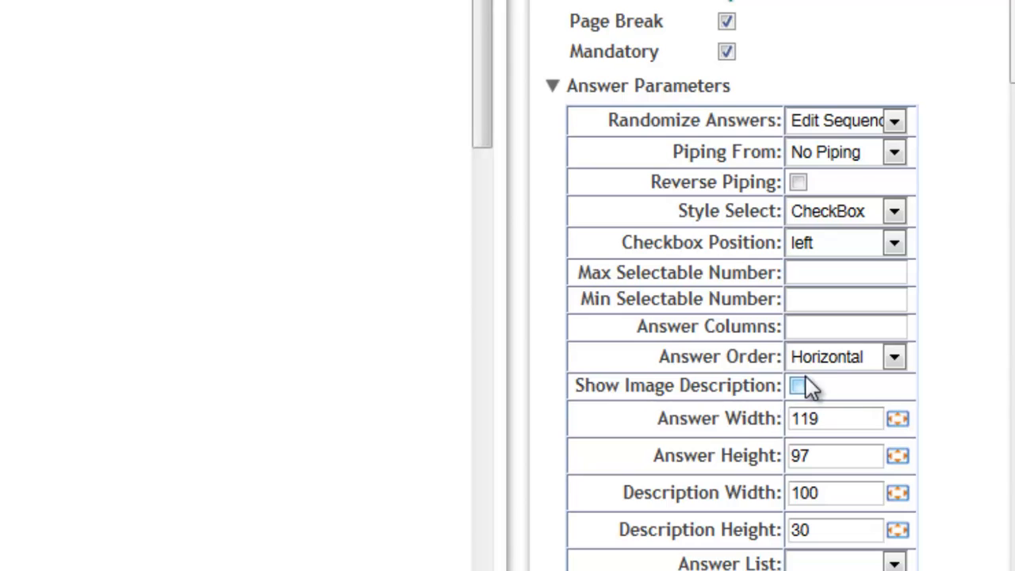
click(813, 329)
text(5)
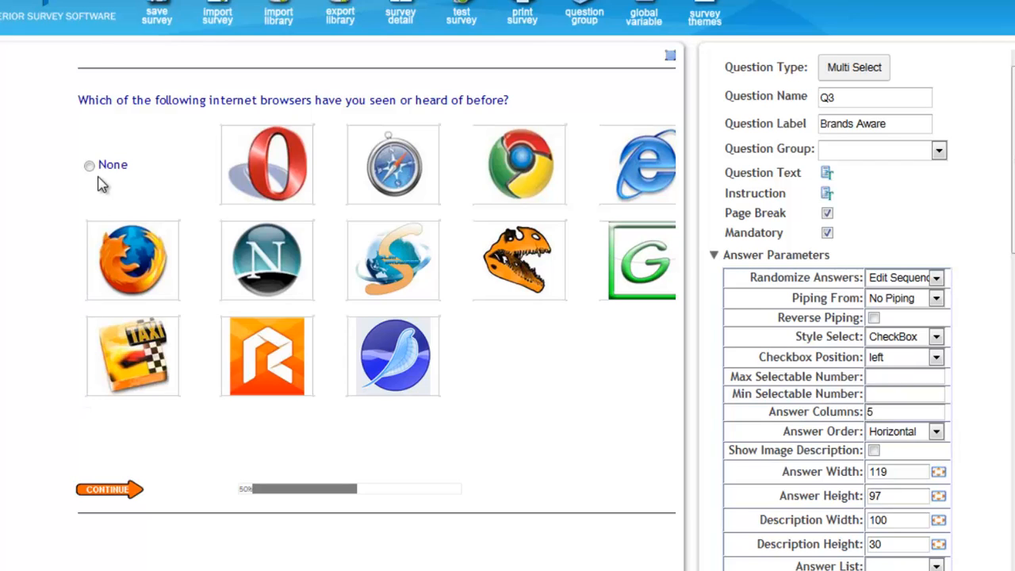
Step: Move the None answer down to the end of the answer list, below all browser images
click(820, 255)
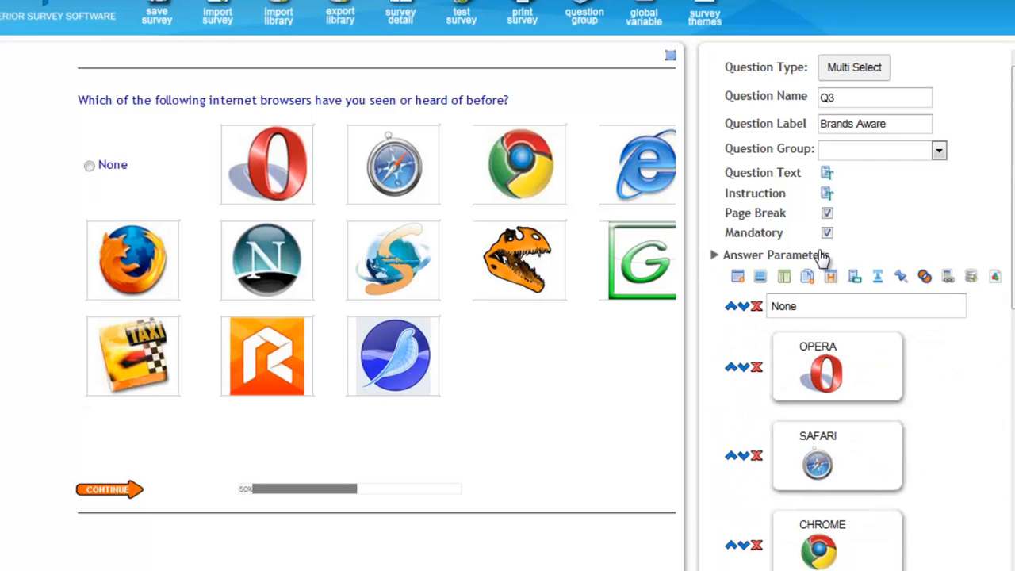
click(743, 307)
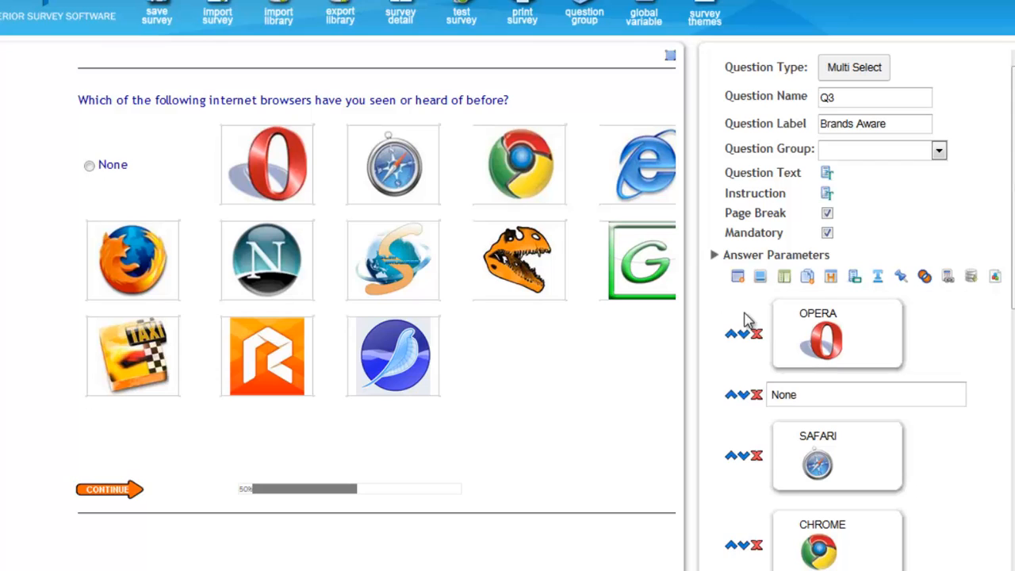
click(743, 396)
click(743, 487)
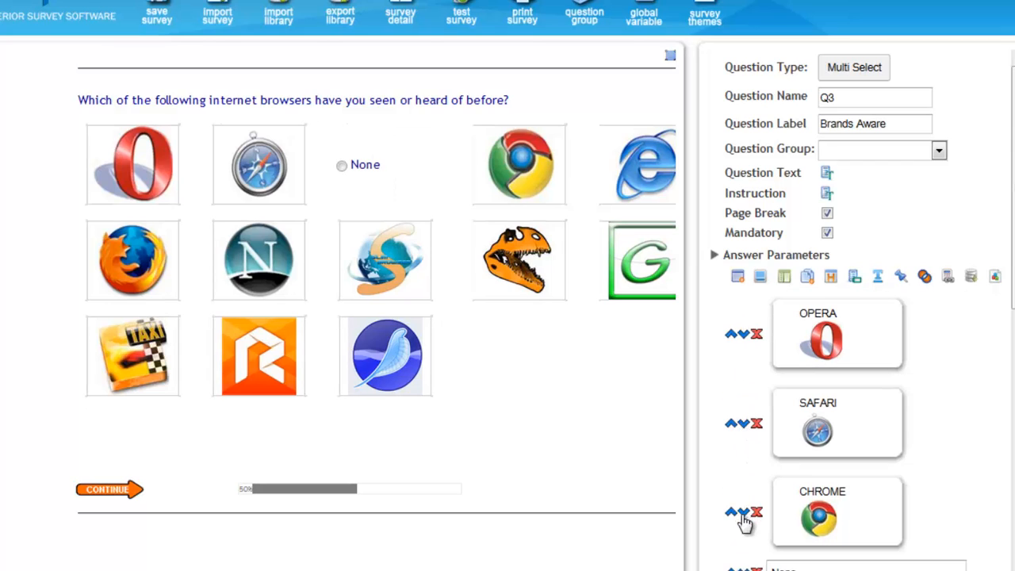
click(743, 568)
scroll(745, 475, down, 5)
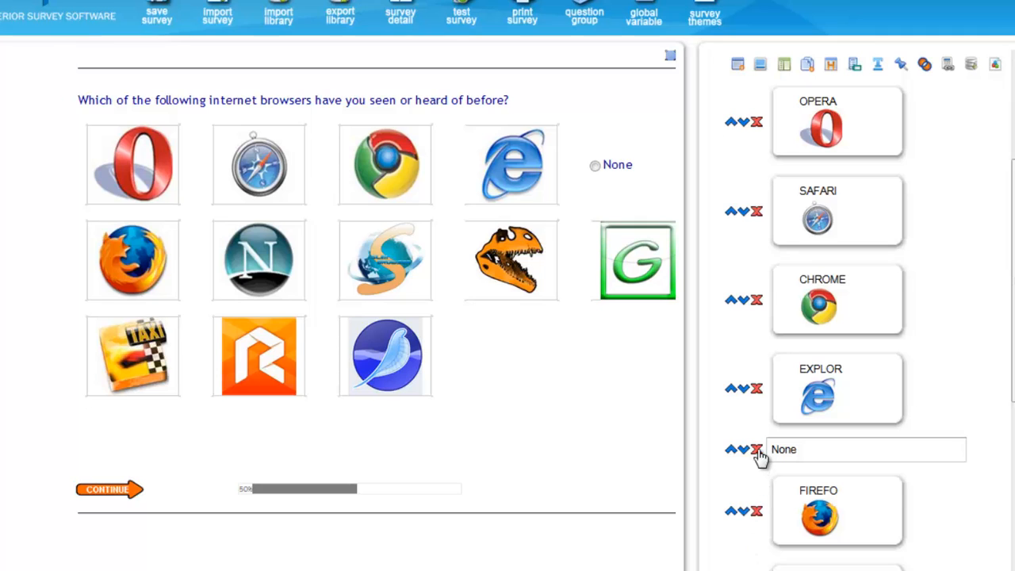
click(744, 451)
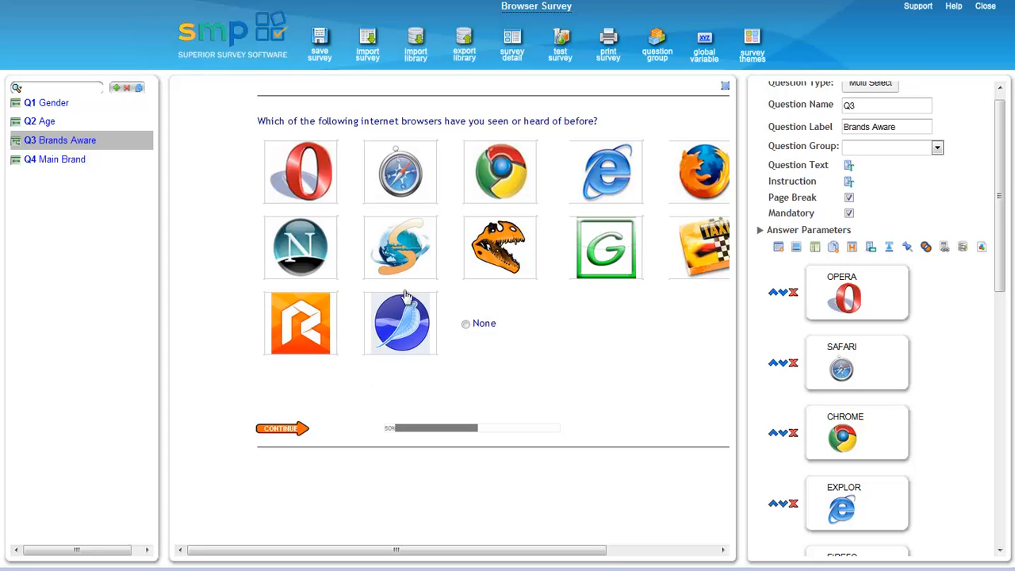
Step: Test multiple selection in the question preview by choosing the Safari, Chrome and Classila images
click(421, 184)
click(516, 193)
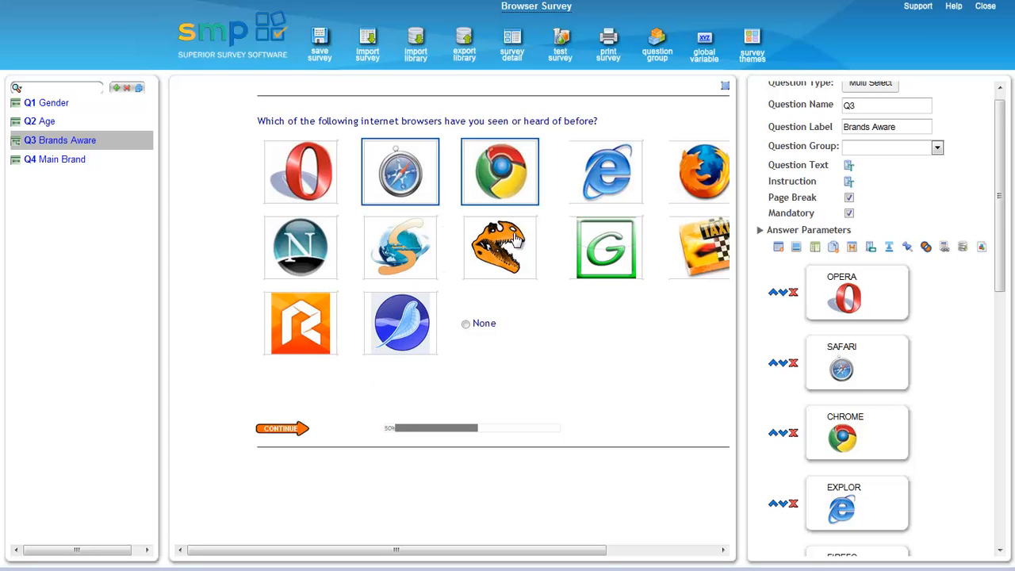
click(517, 242)
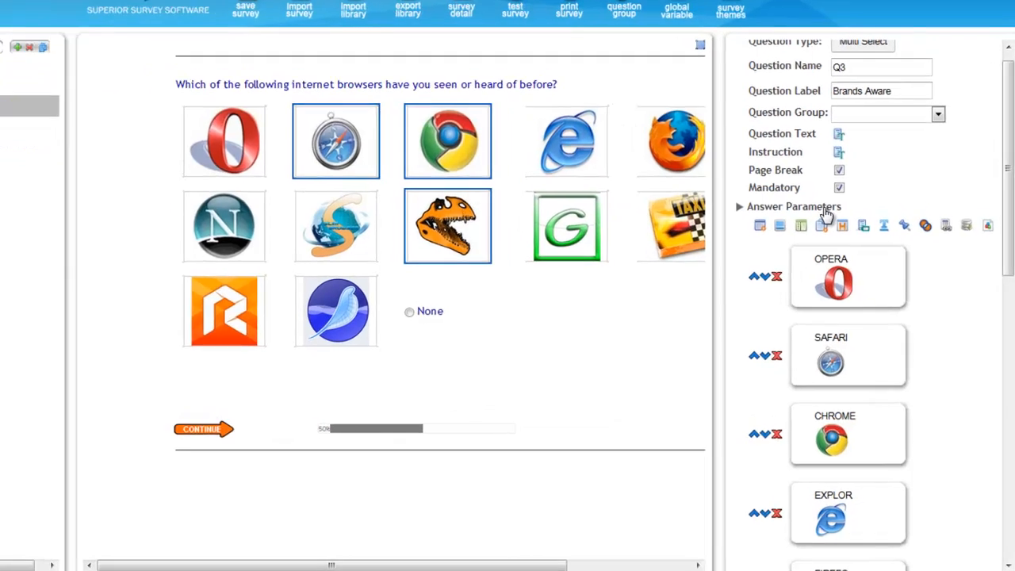
Step: Enable Show Image Description in the answer parameters of the Brands Aware question
click(838, 233)
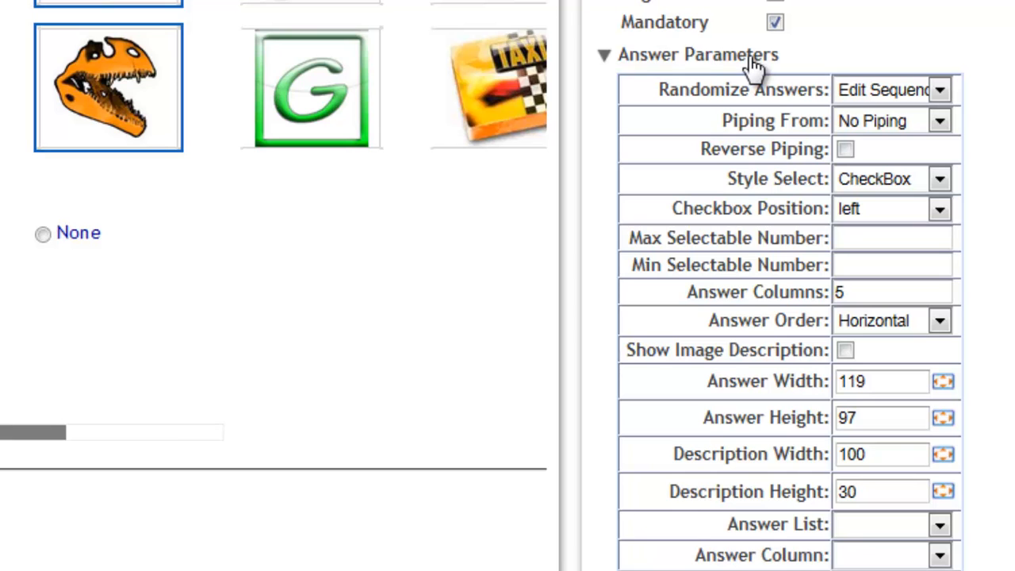
scroll(753, 67, down, 4)
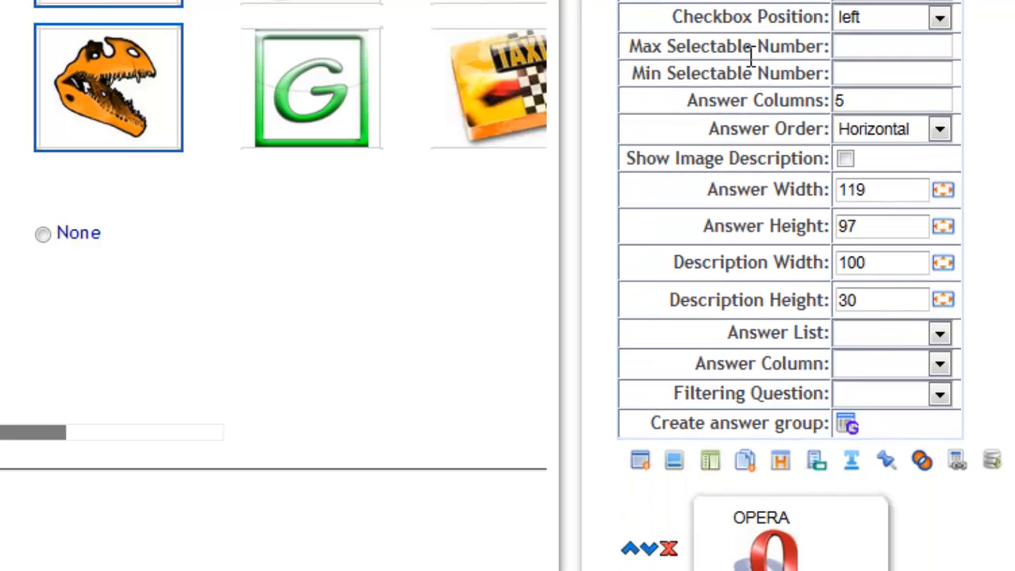
click(846, 159)
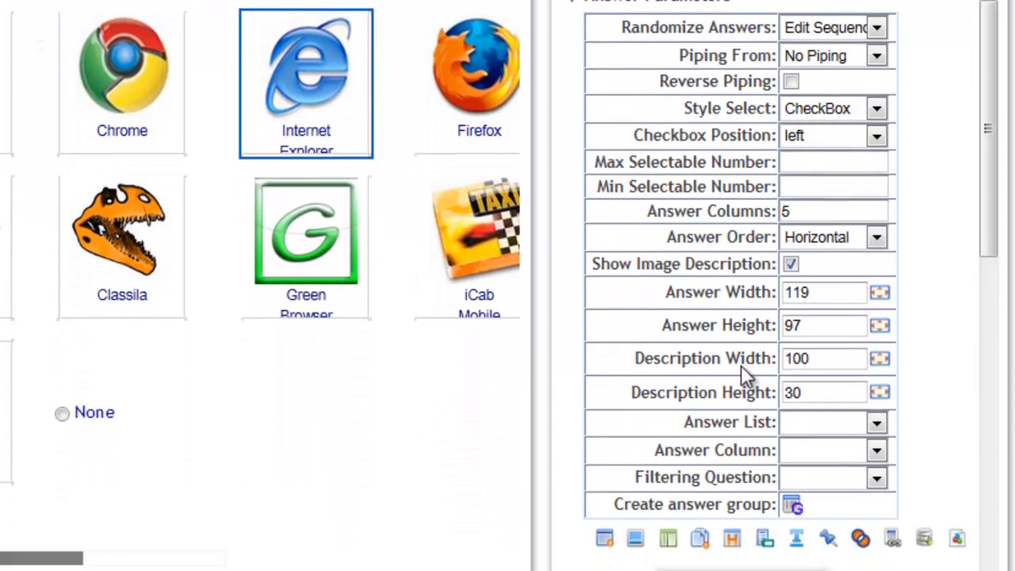
Step: Resize the image description area to a width of 103 and a height of 46
click(879, 314)
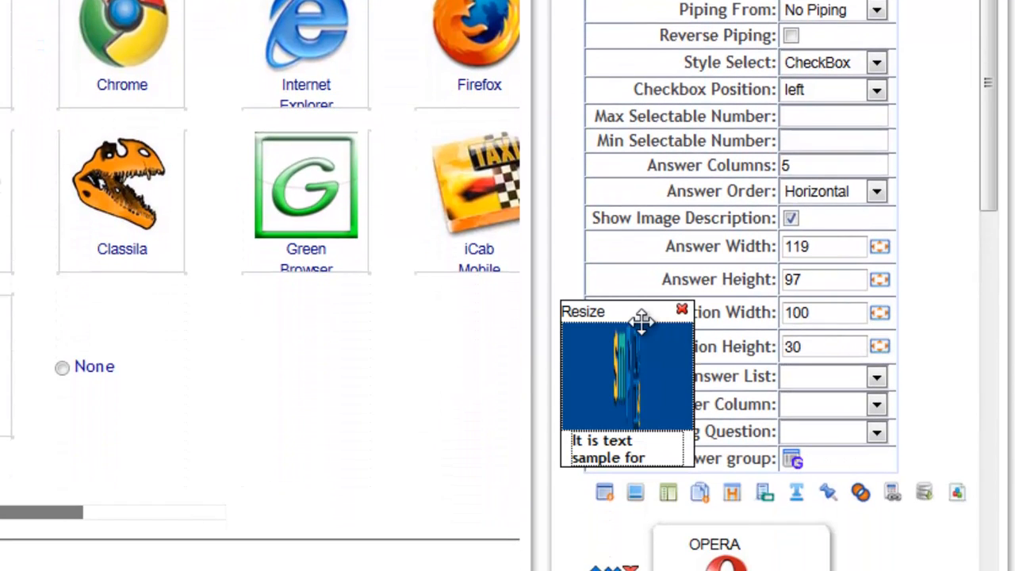
drag(640, 311, 251, 309)
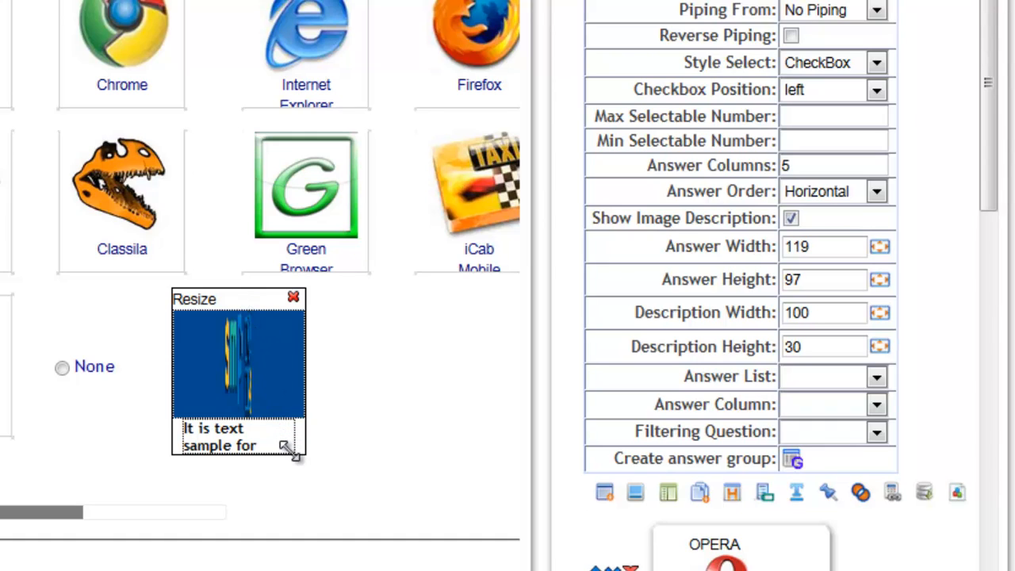
drag(287, 447, 287, 463)
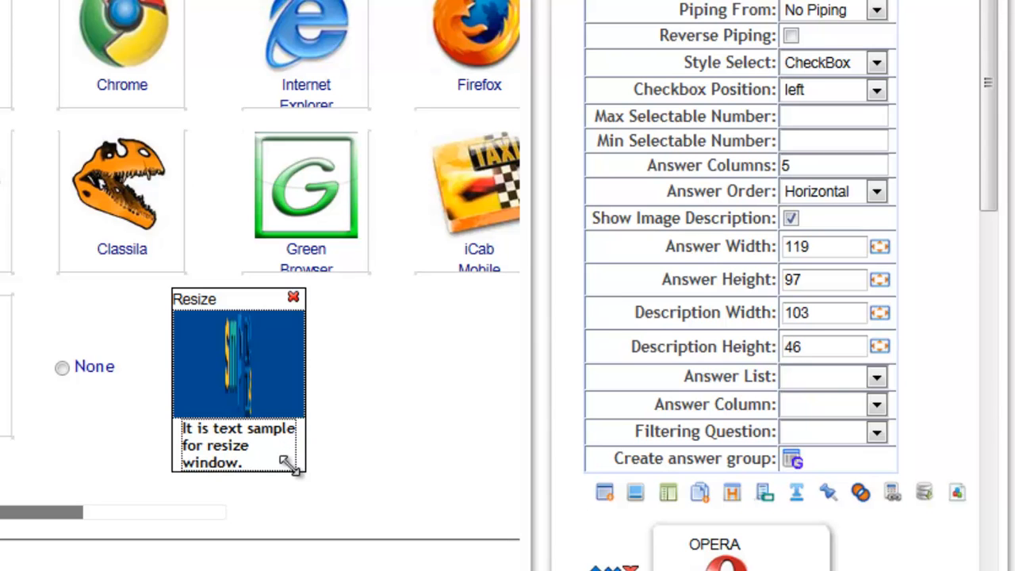
click(293, 297)
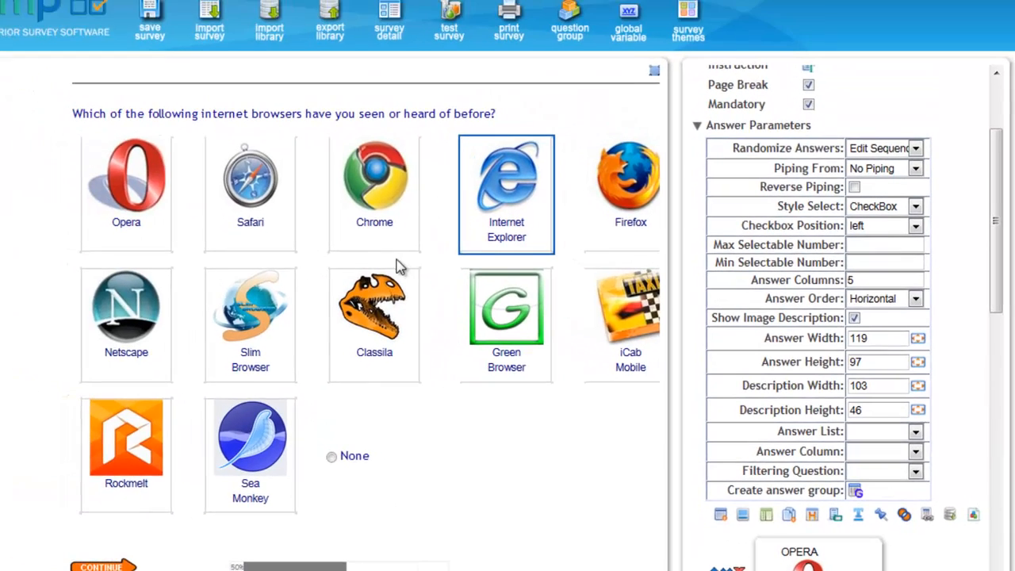
Step: Test the captioned image answers in the preview by selecting Chrome, Safari and Opera
click(371, 251)
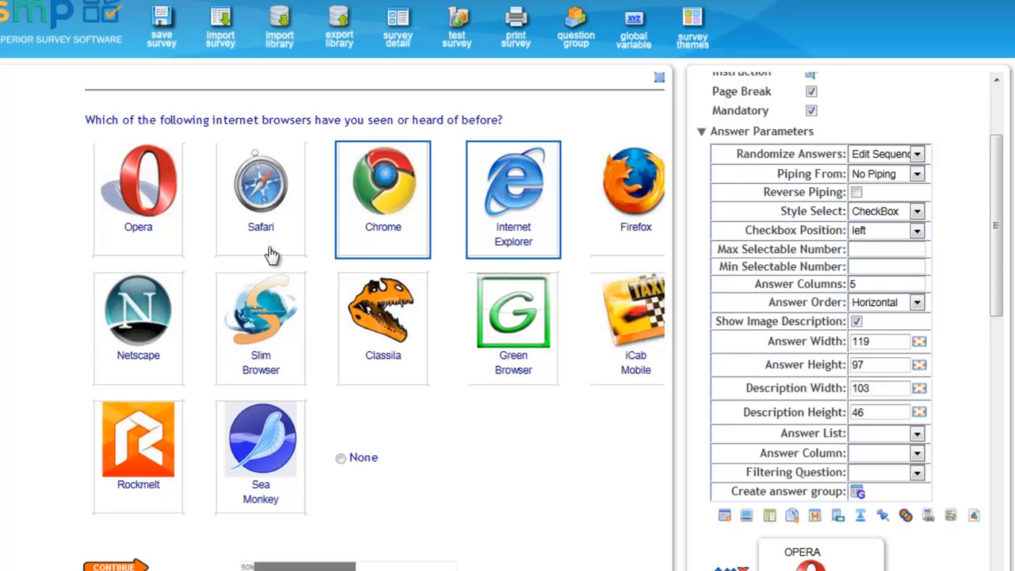
click(261, 249)
click(147, 251)
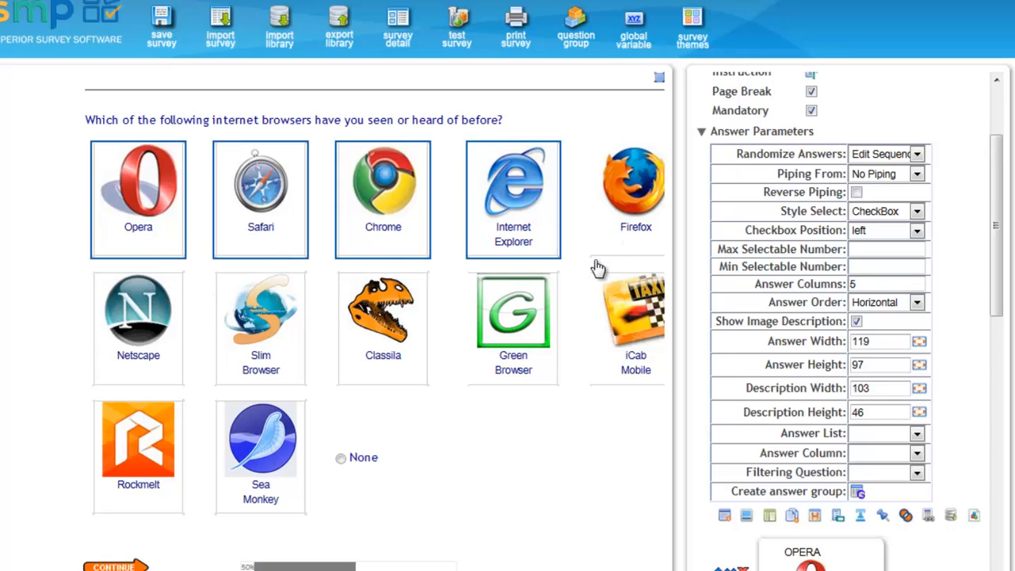
Step: Set the answer randomization of the Brands Aware question to Normal Random
click(917, 154)
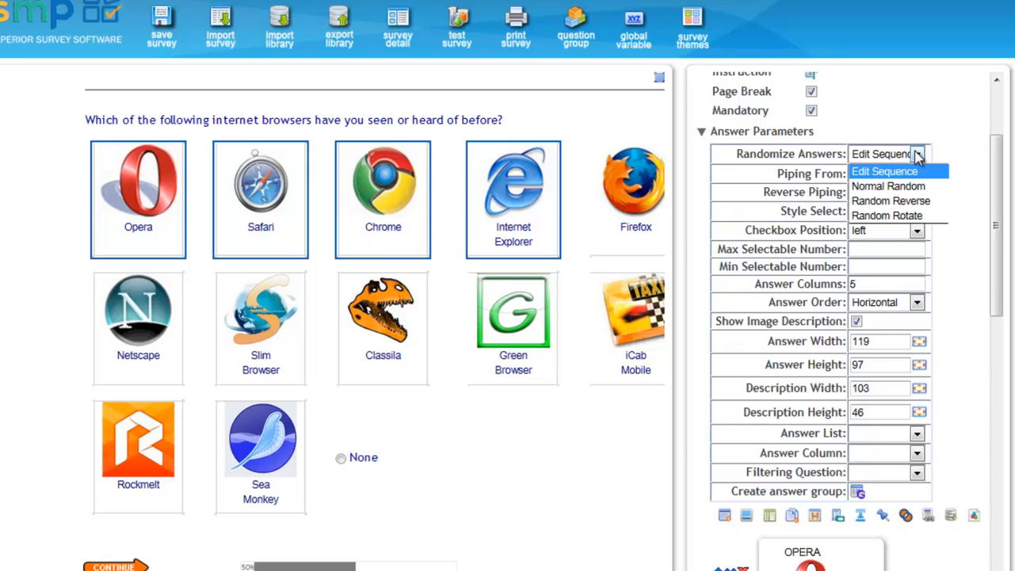
click(888, 187)
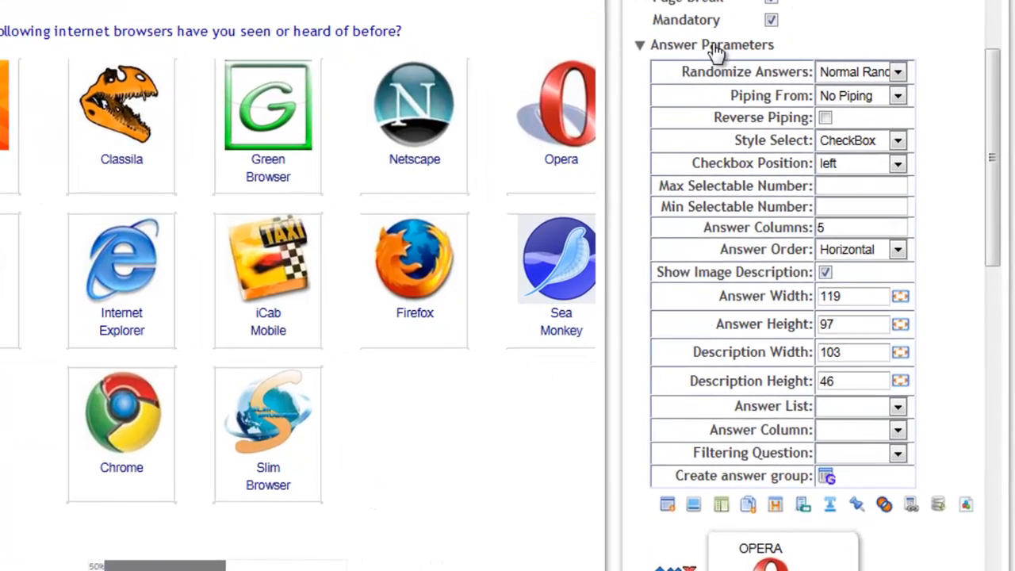
Step: Exclude the None answer of the Brands Aware question from the answer randomization
click(765, 131)
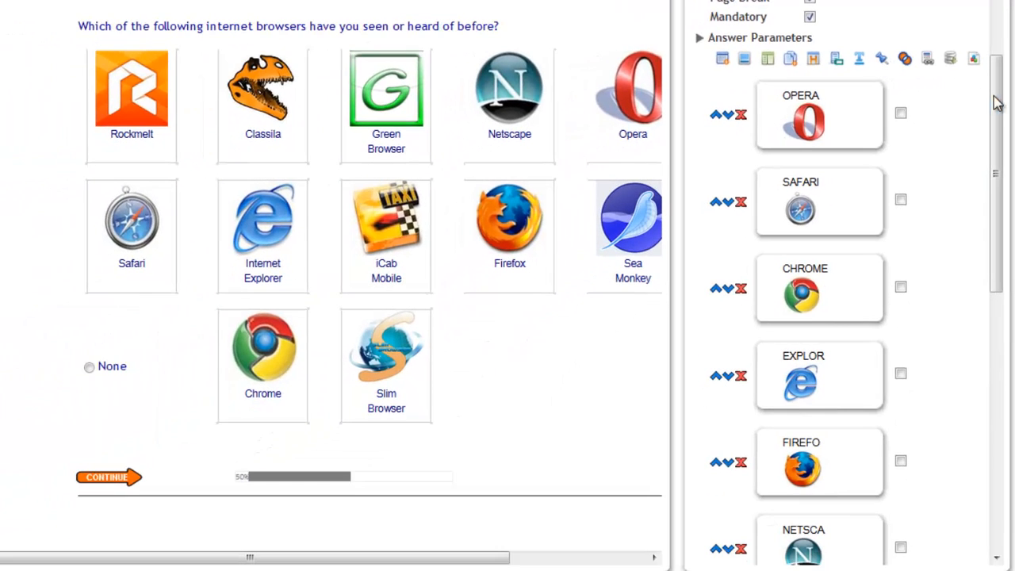
drag(997, 176, 991, 426)
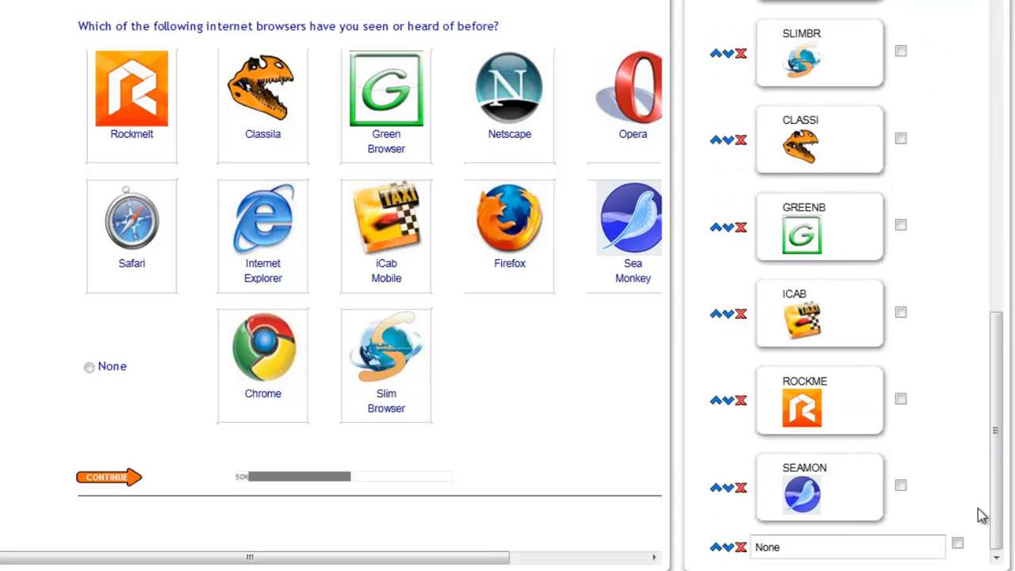
click(957, 543)
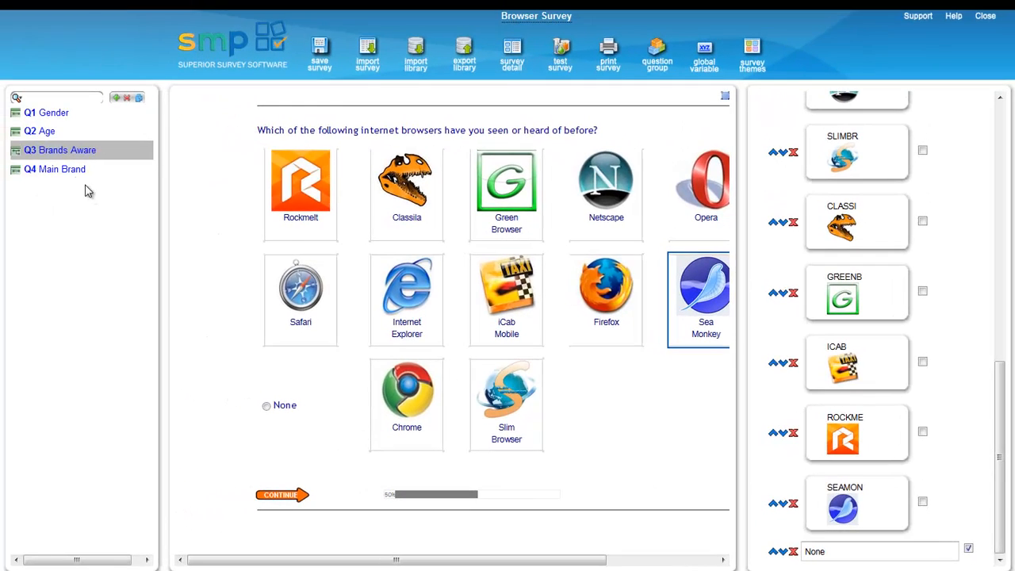
Step: Reload the Brands Aware question and test its randomized preview by selecting Opera, Safari and None
click(77, 172)
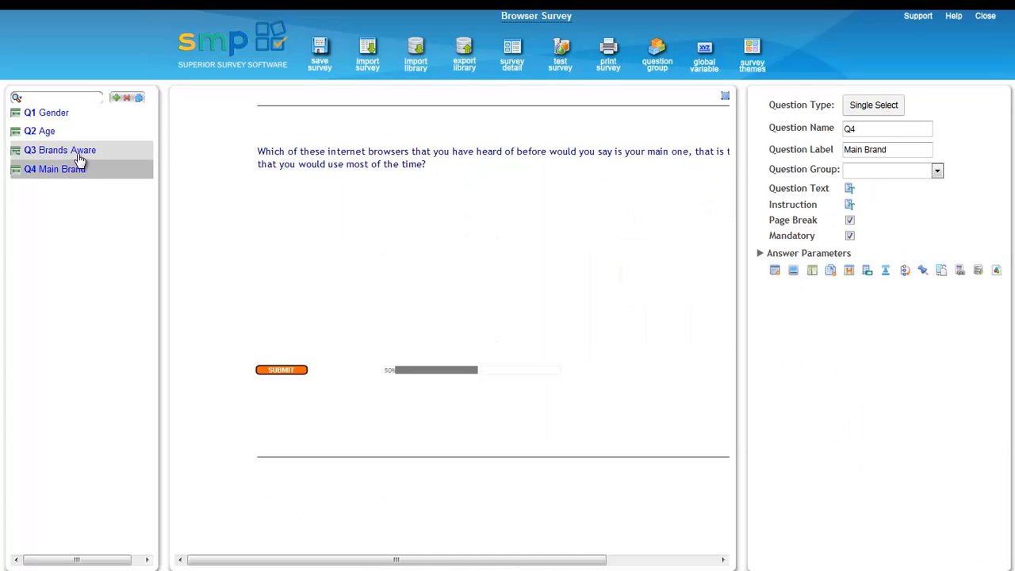
click(80, 158)
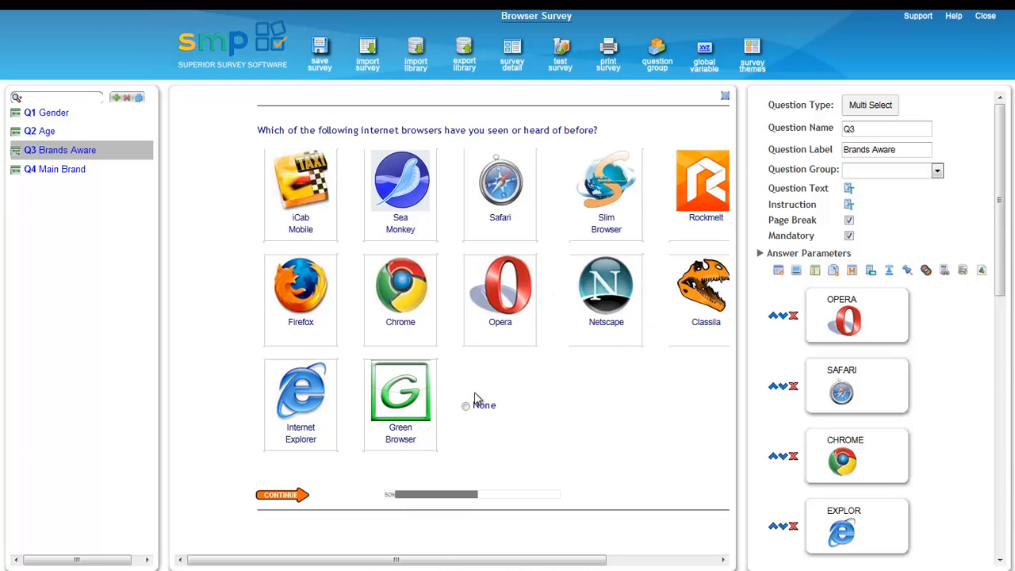
click(487, 349)
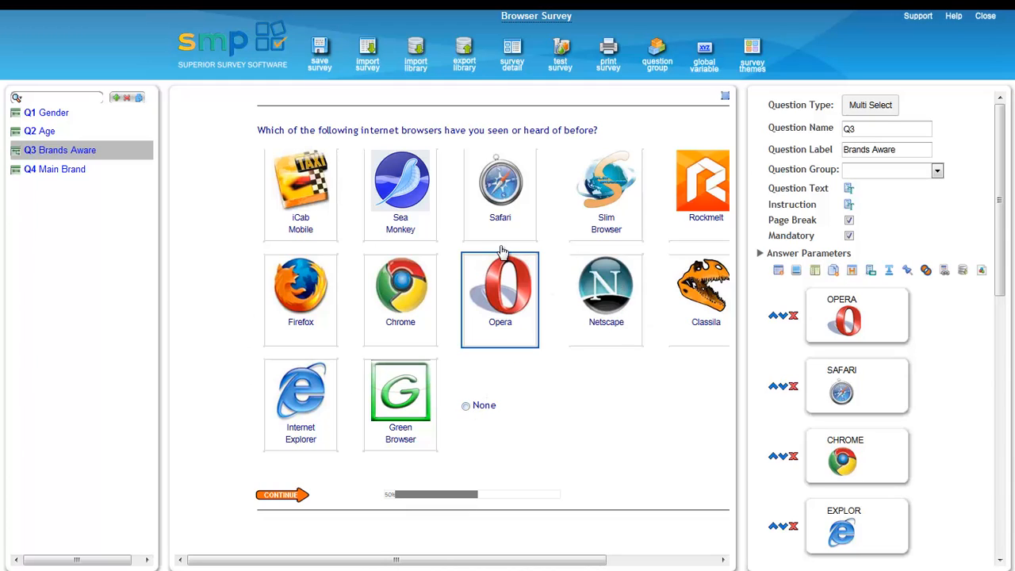
click(502, 227)
click(467, 407)
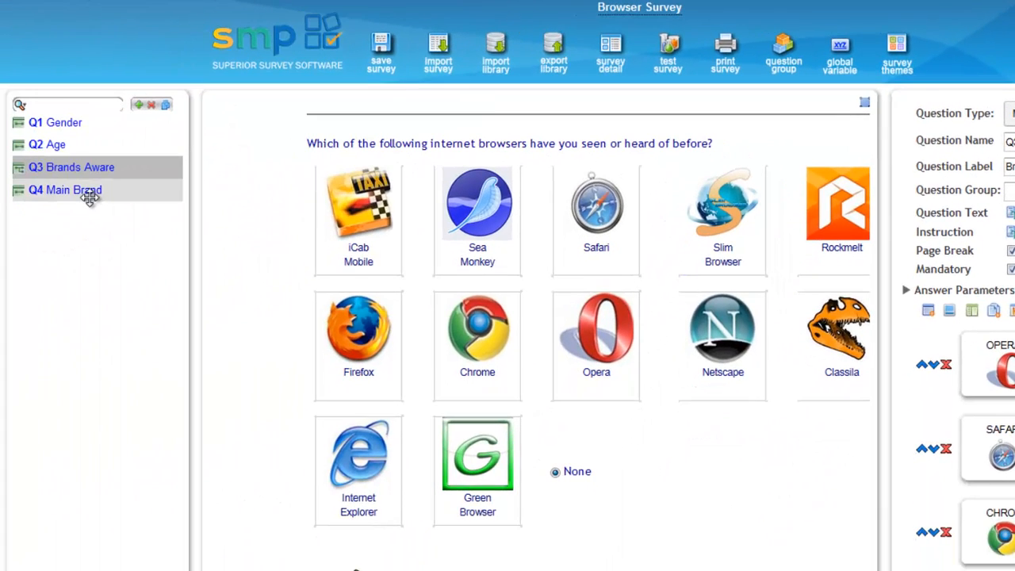
Step: Review the Main Brand question's answer parameters and start a survey test, answering Male and 30 to 39
click(90, 198)
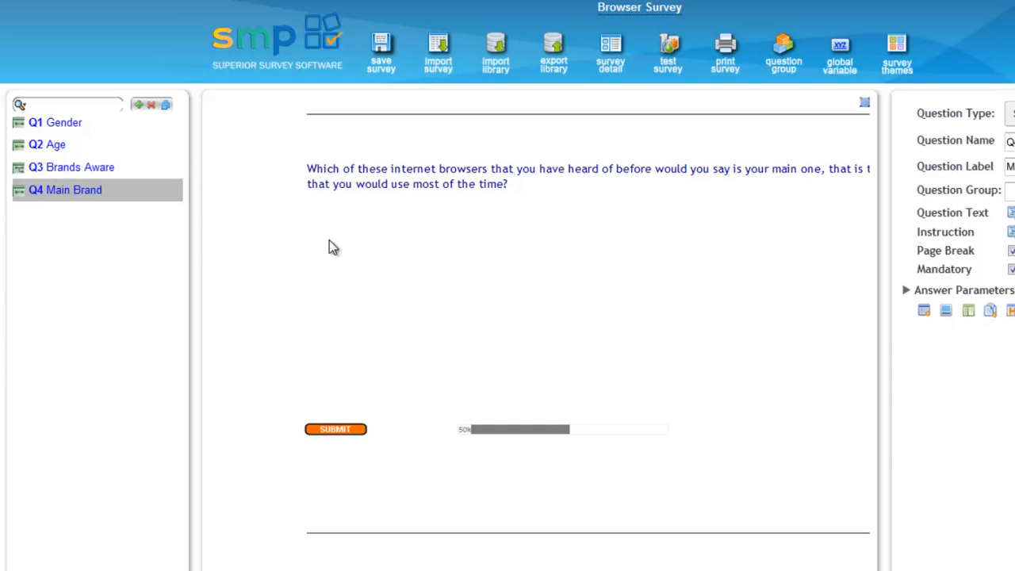
click(952, 291)
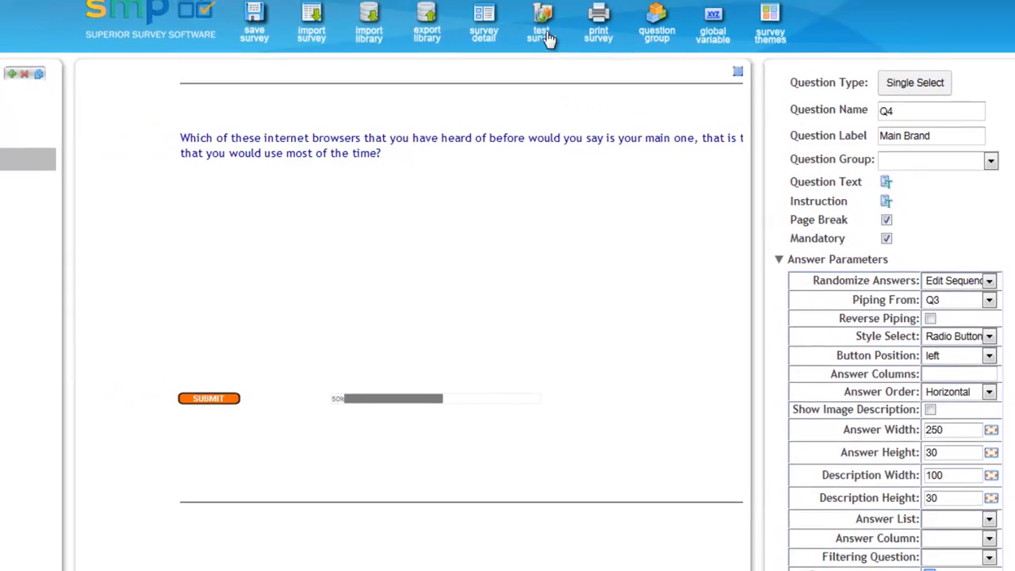
click(583, 54)
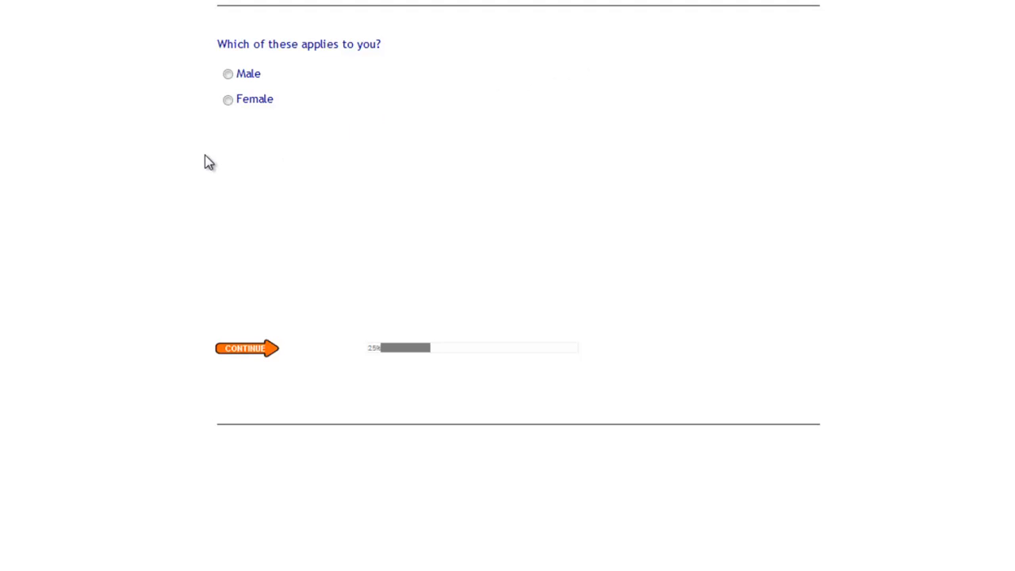
click(237, 78)
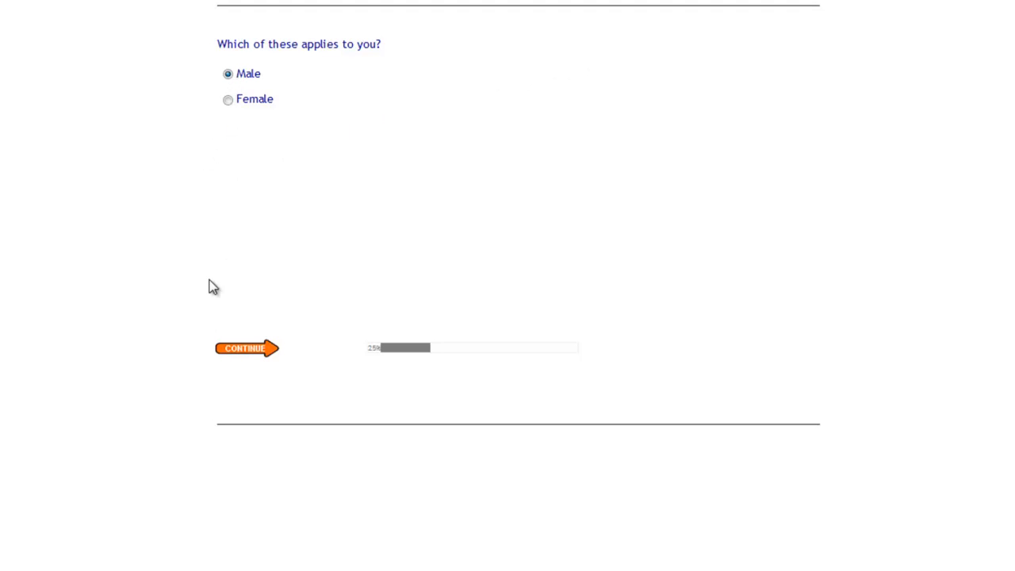
click(244, 349)
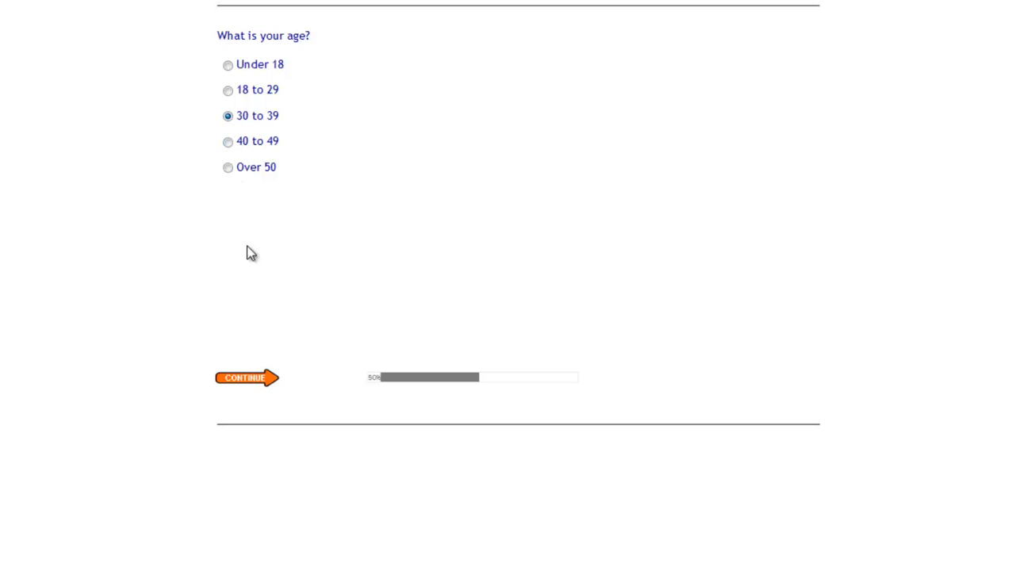
click(263, 376)
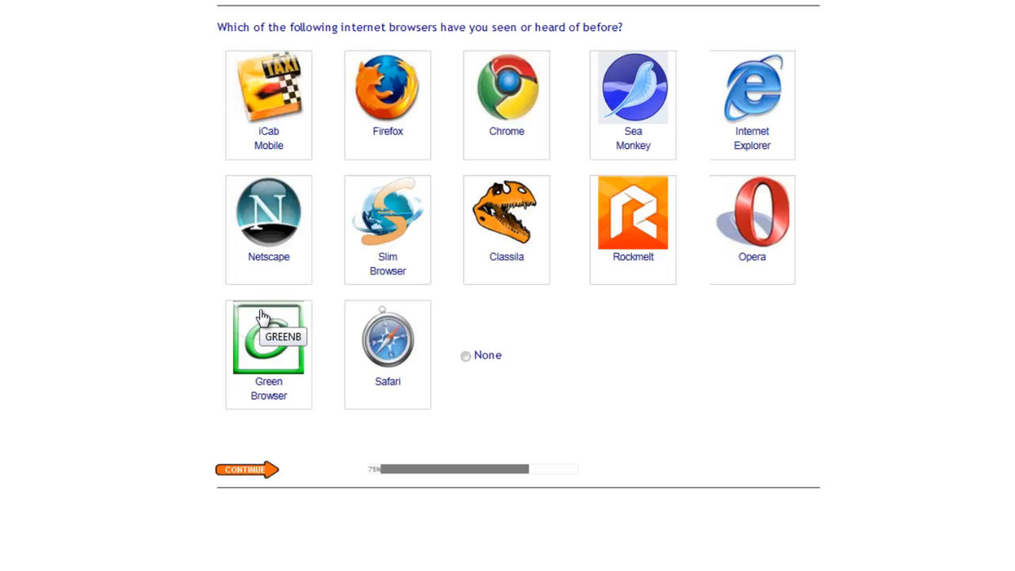
Step: Select Firefox, Chrome, Internet Explorer, Opera, Safari and Netscape in the test, continue to the piped question, and return to the survey editor
click(407, 157)
click(504, 154)
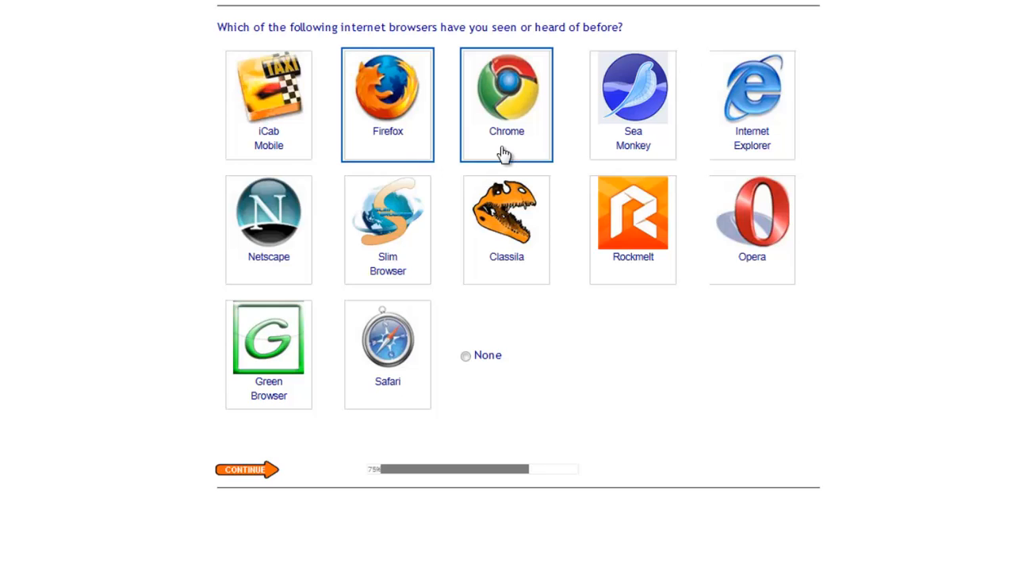
click(751, 137)
click(753, 222)
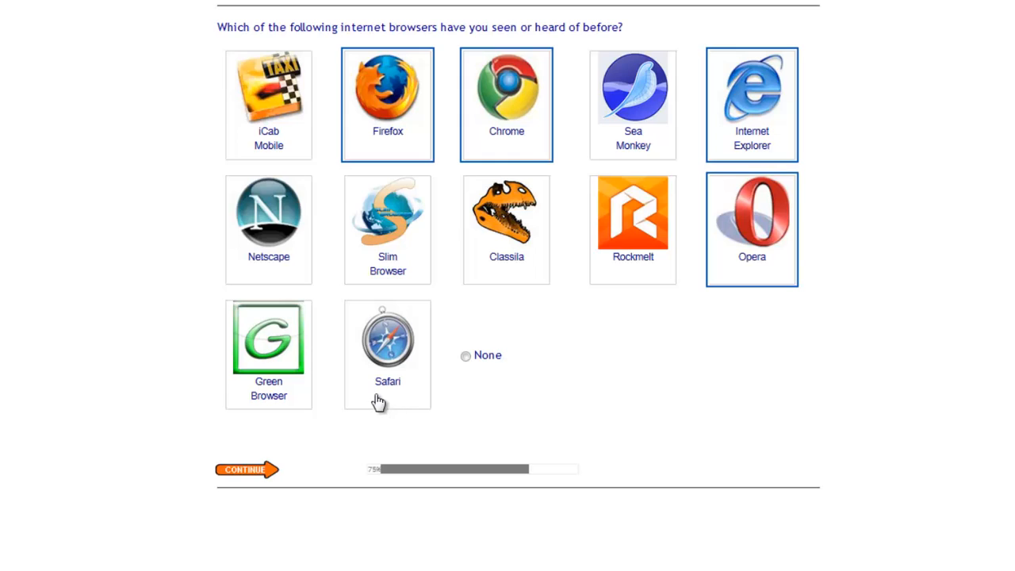
click(382, 400)
click(265, 251)
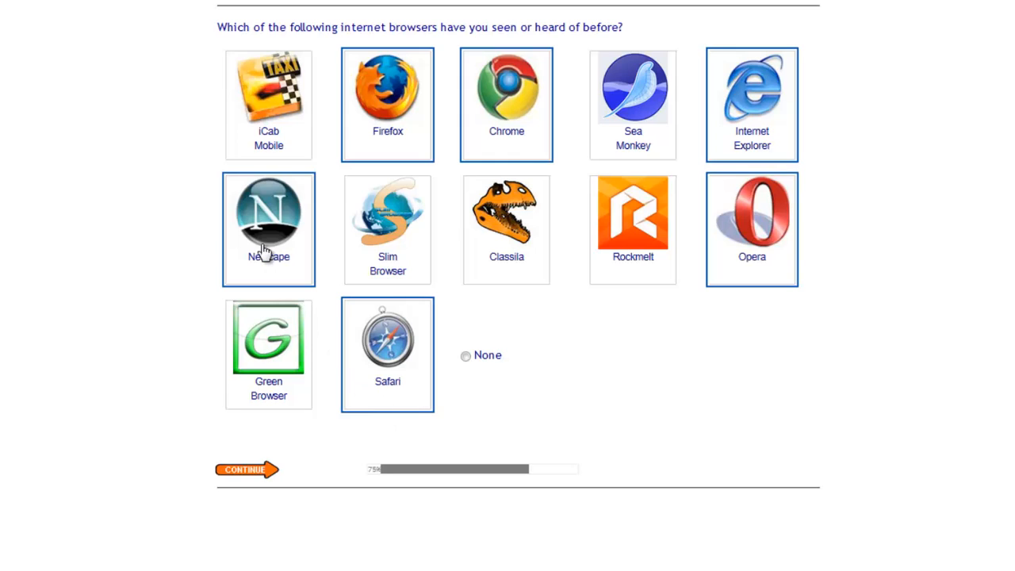
click(245, 470)
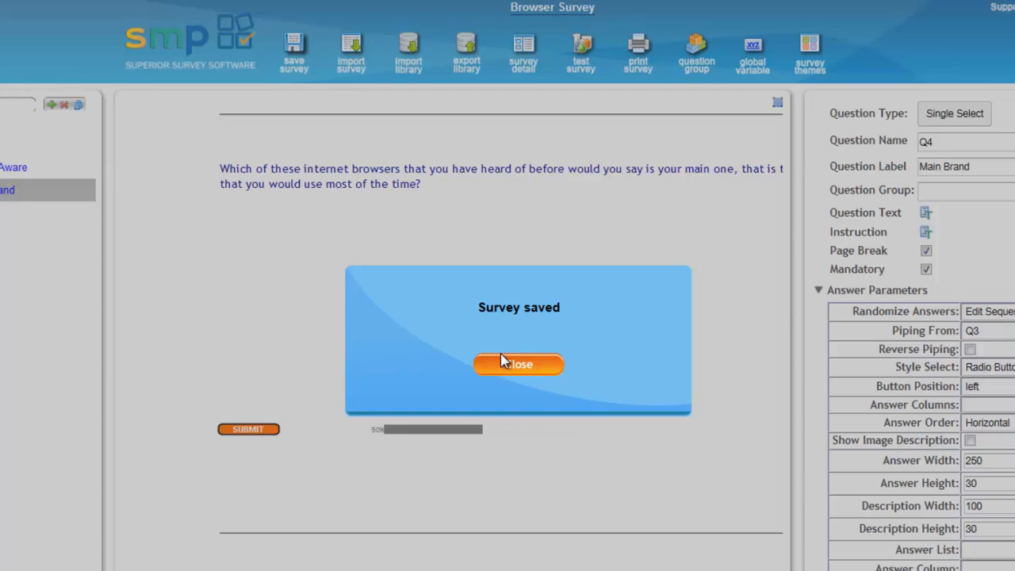
click(500, 361)
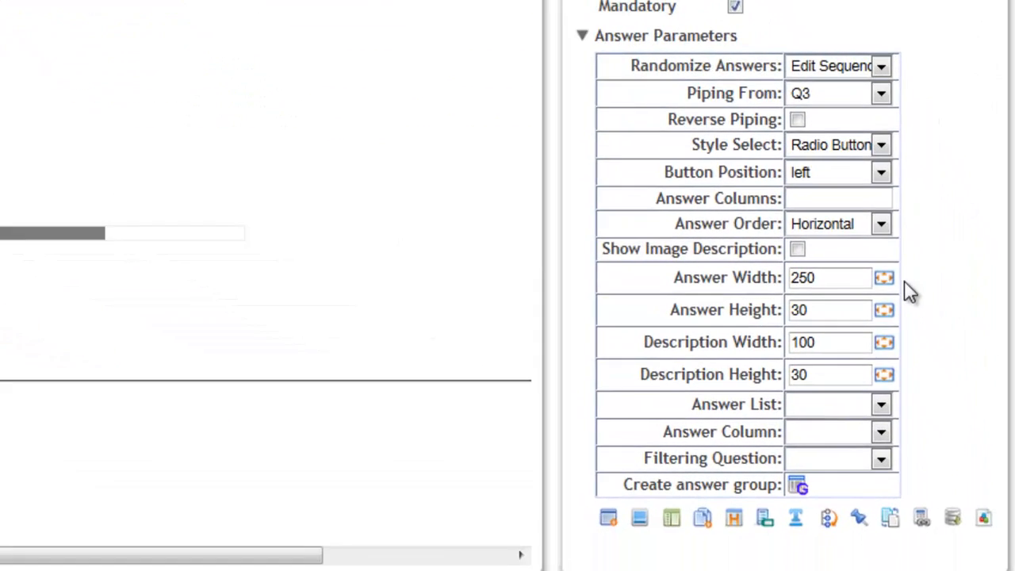
Step: Set the Main Brand answers to 5 columns with image descriptions, sizing answers to 119 by 100 and descriptions to 102 by 42
click(937, 330)
drag(853, 473, 58, 180)
drag(353, 336, 216, 456)
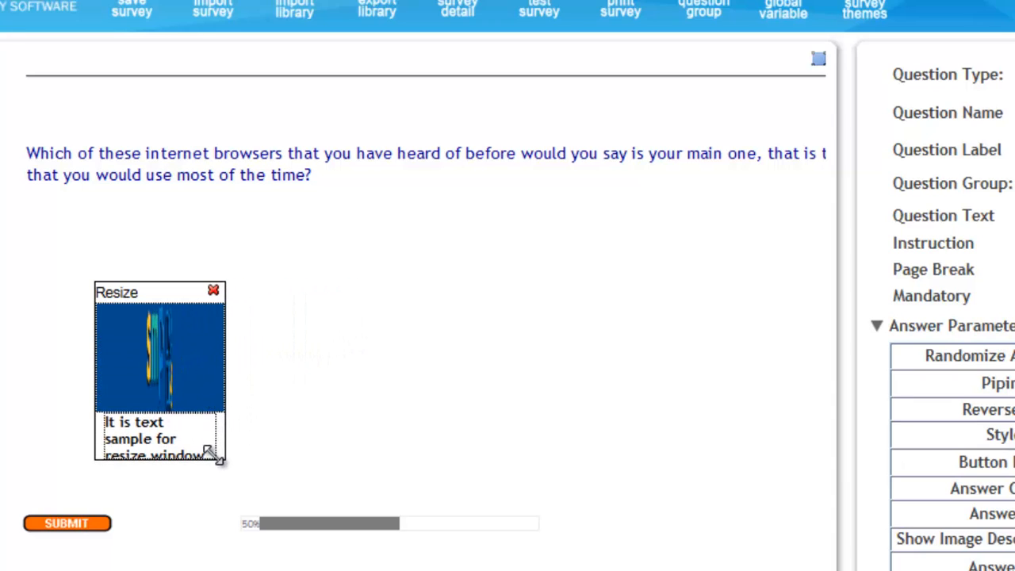
click(213, 292)
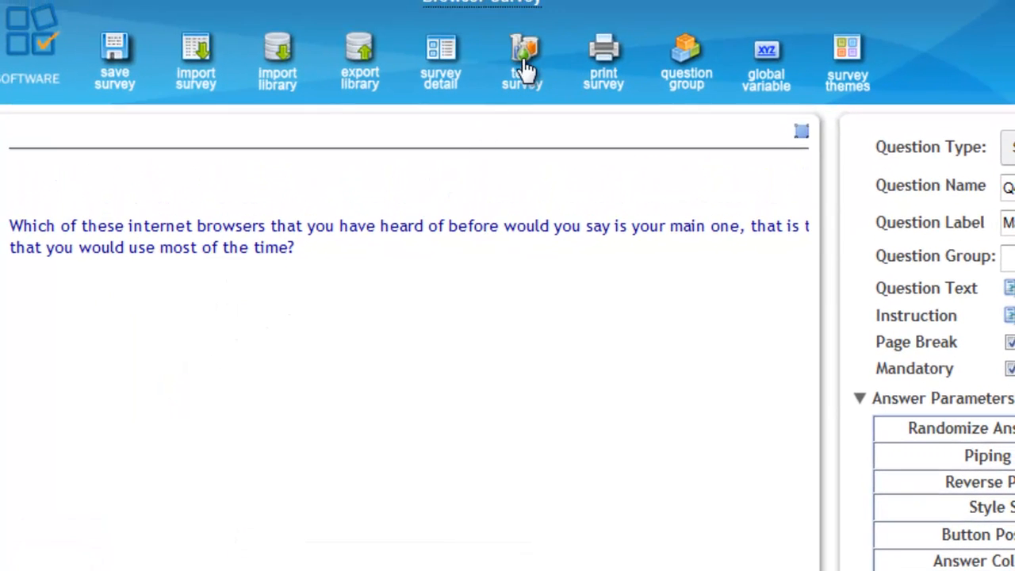
Step: Run the survey test again, answering the gender question and choosing 30 to 39 as the age
click(529, 42)
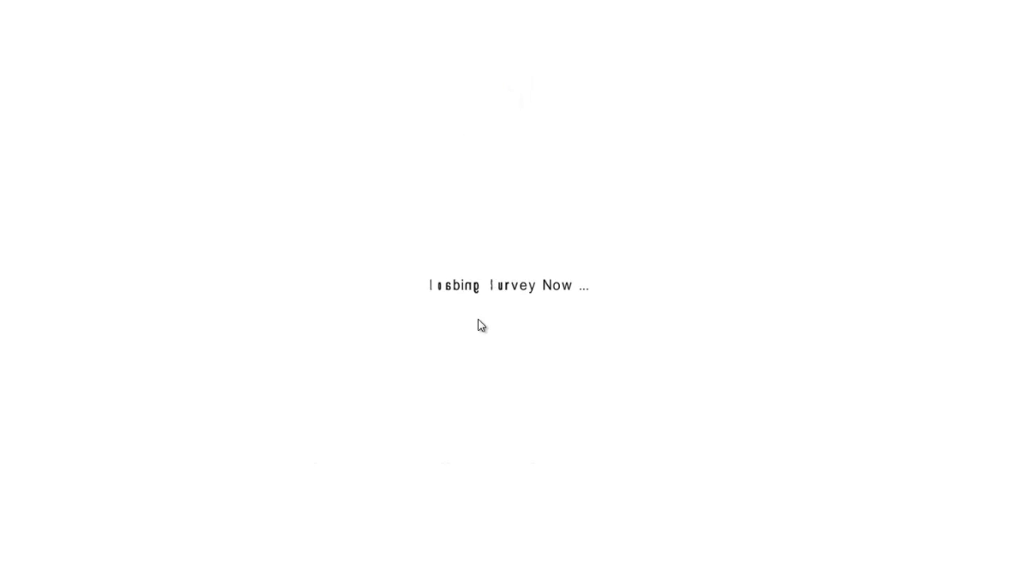
click(204, 82)
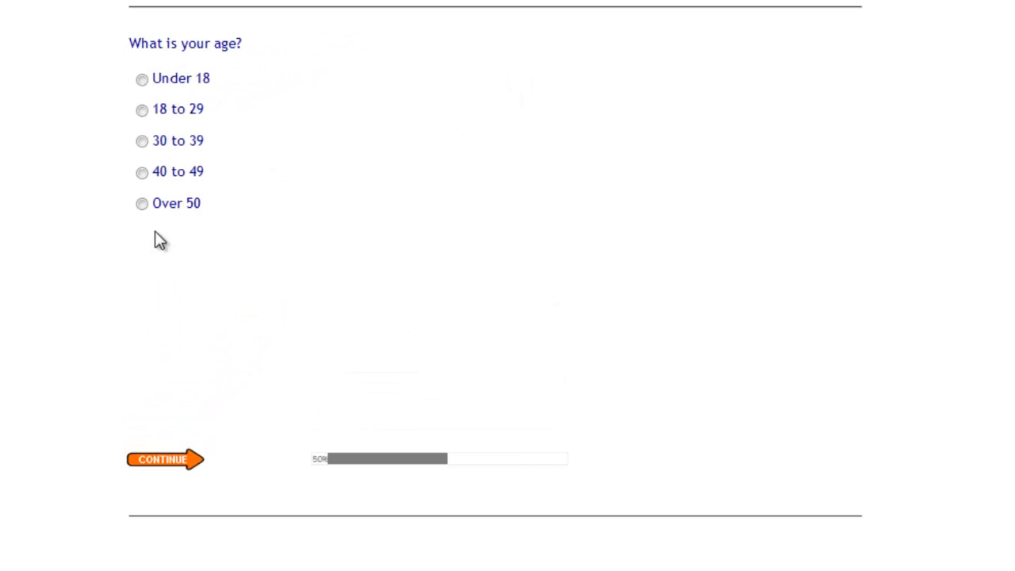
click(143, 141)
click(150, 460)
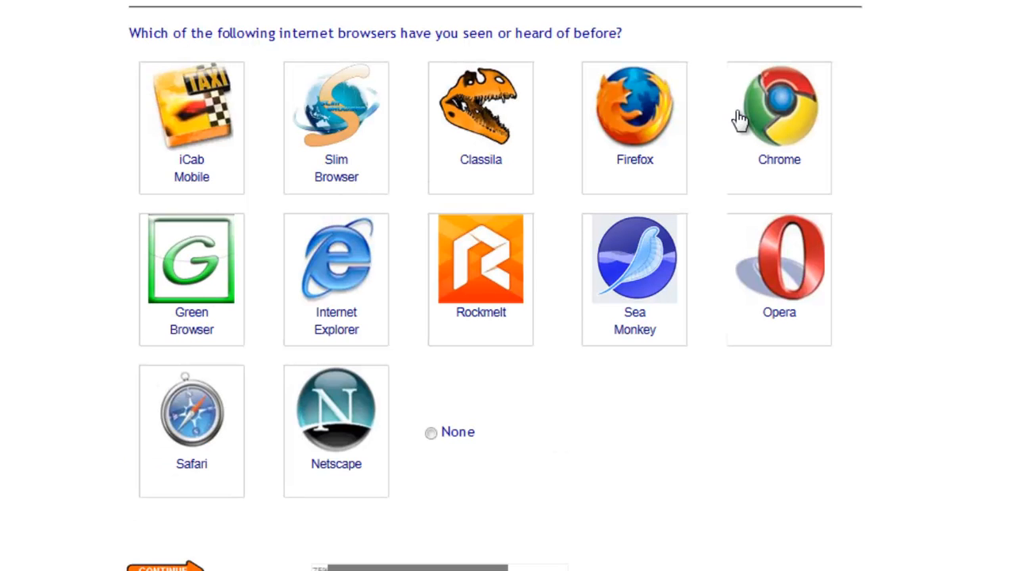
Step: Test the piped image answers by selecting Firefox, Chrome, Opera, Internet Explorer, Netscape and Safari as known, with Chrome as the main browser
click(615, 129)
click(766, 173)
click(759, 309)
click(341, 321)
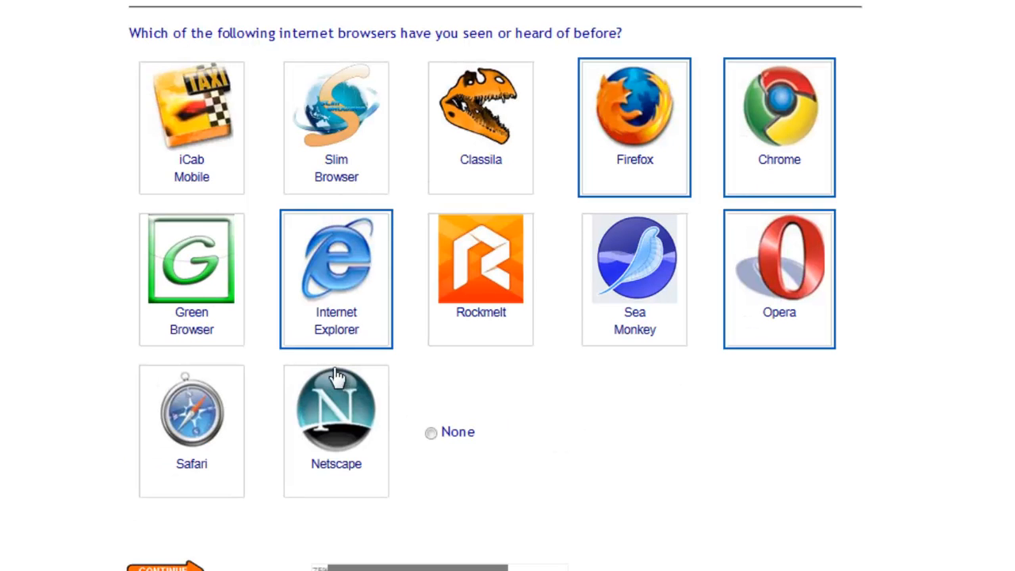
click(295, 438)
click(195, 435)
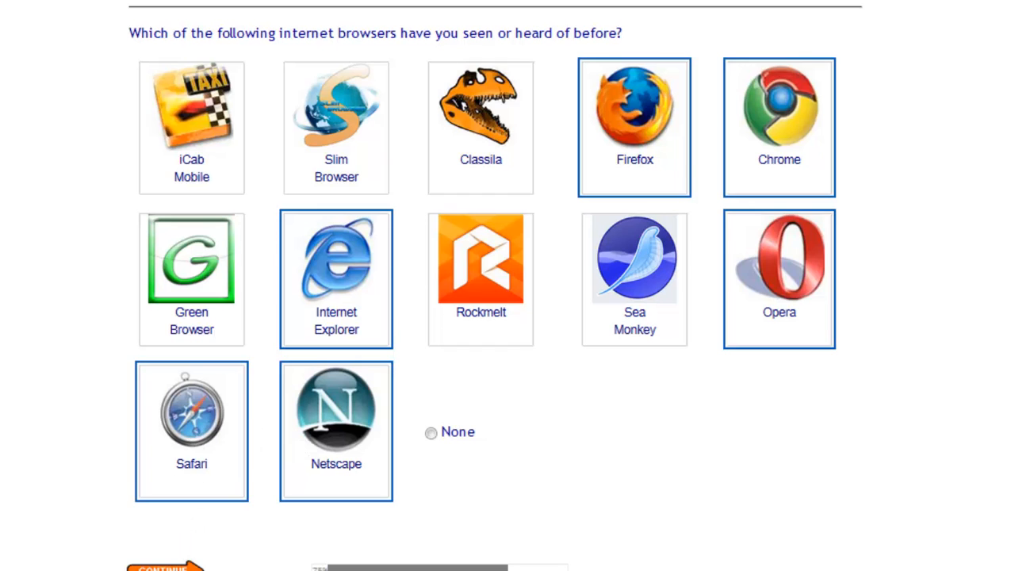
click(165, 568)
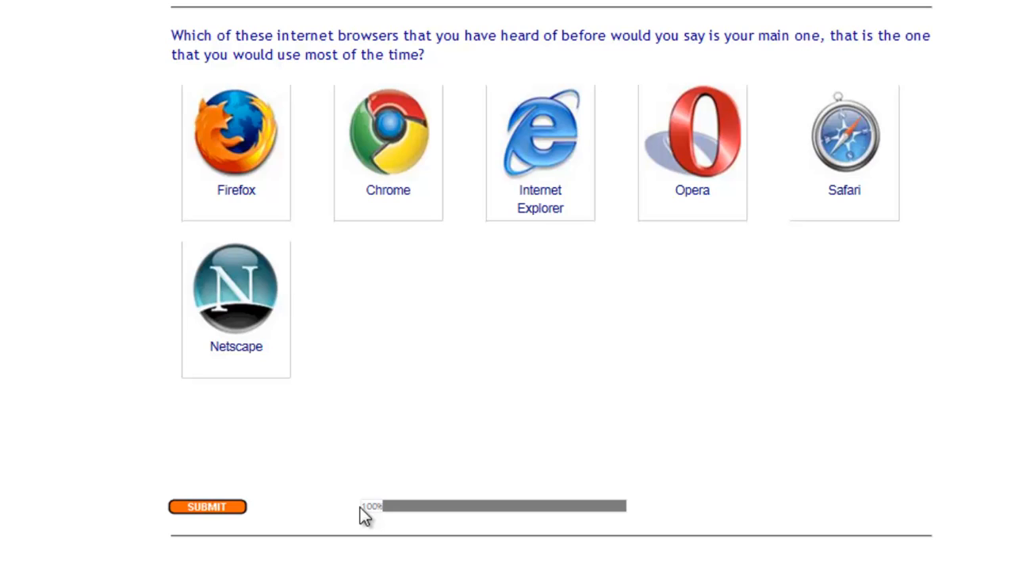
click(386, 142)
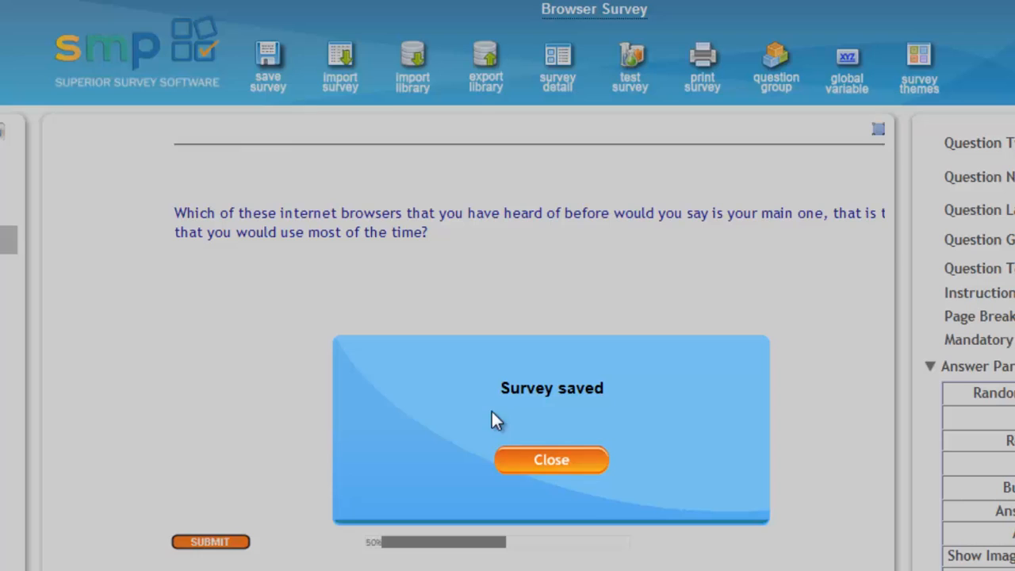
click(527, 464)
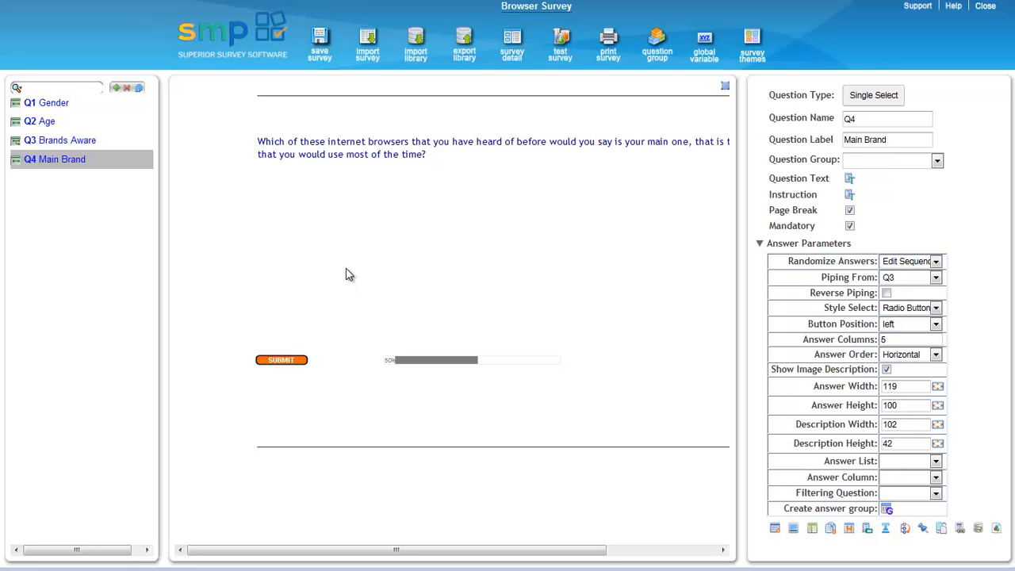
Step: Save the Browser Survey and dismiss the confirmation
click(324, 44)
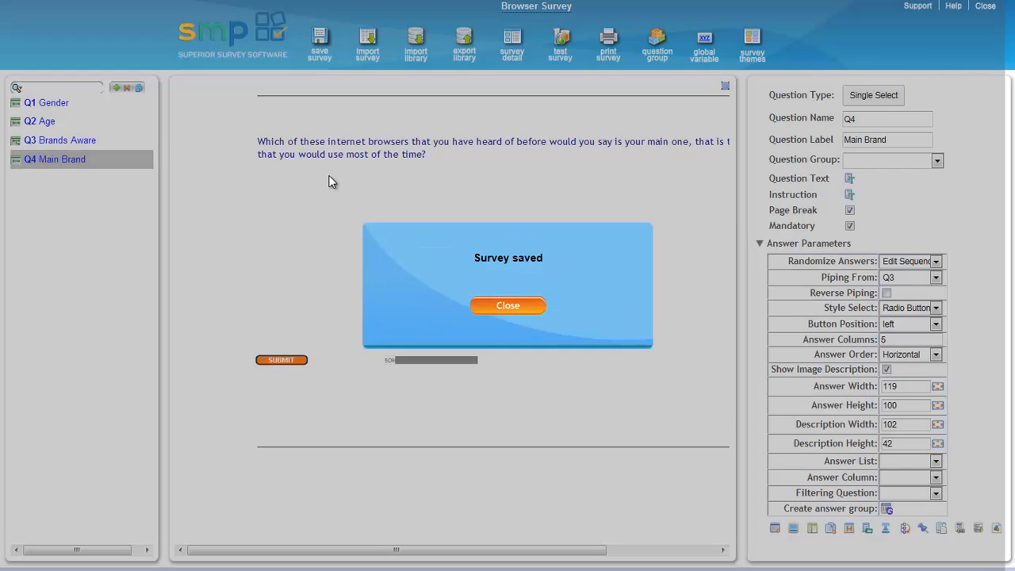
click(509, 306)
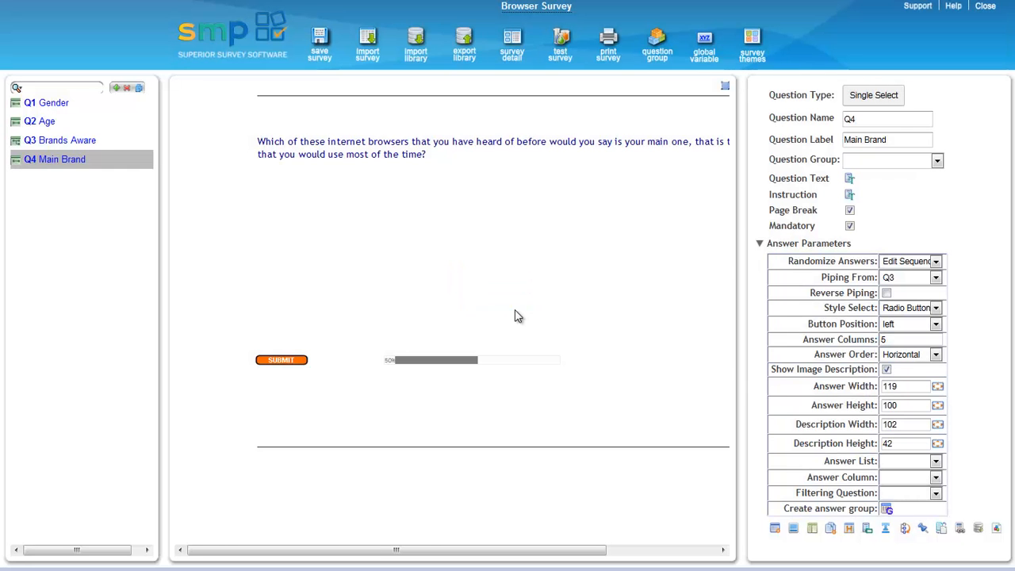